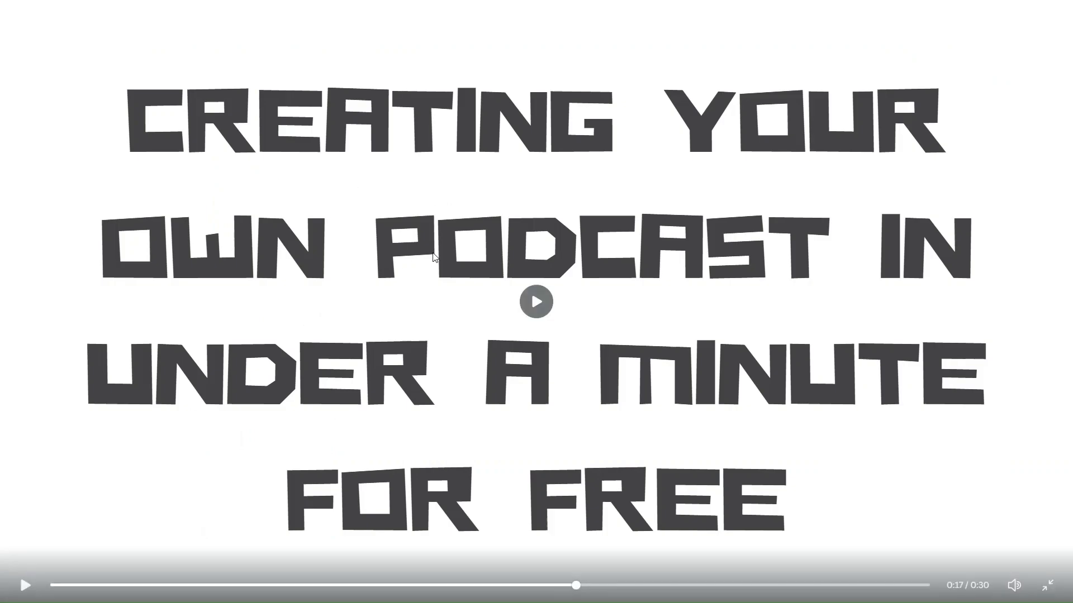
- Play the podcast presentation video through to its closing Thank you slide, pause it and leave full screen
key("Right")
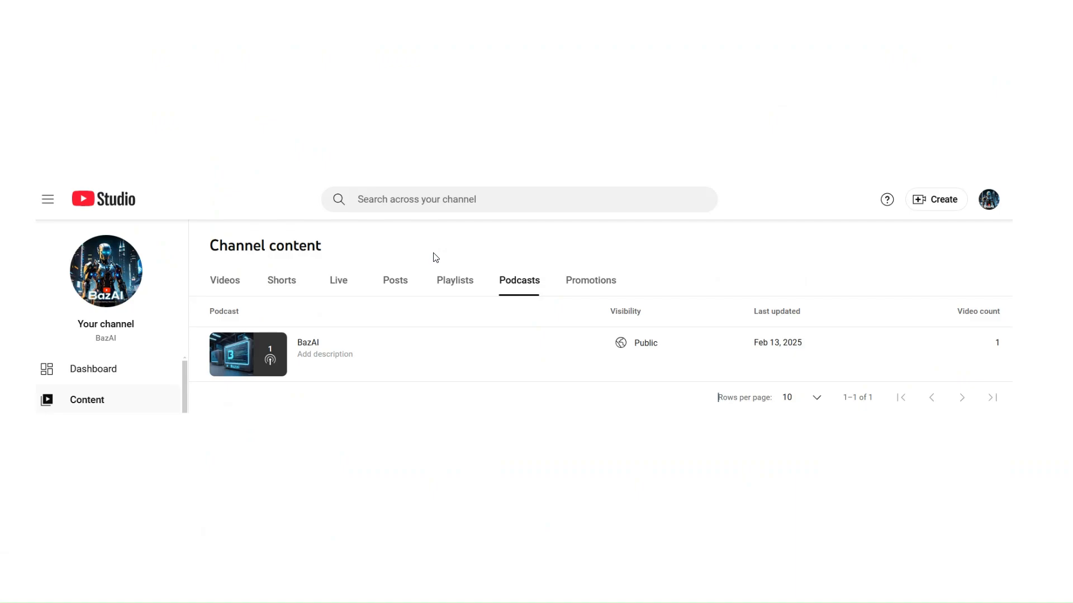
key("space")
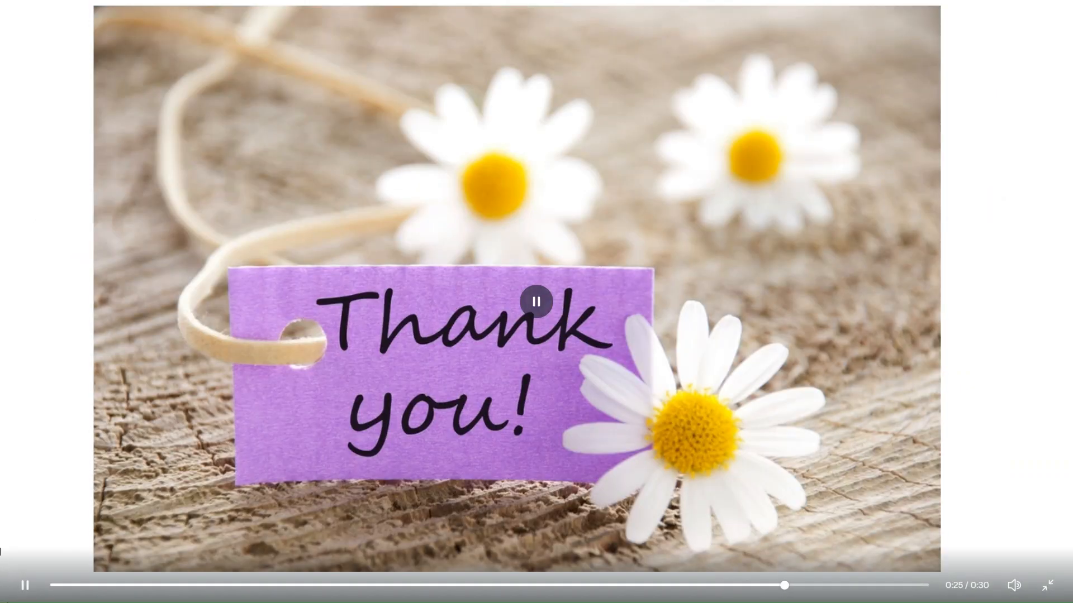
left_click(29, 585)
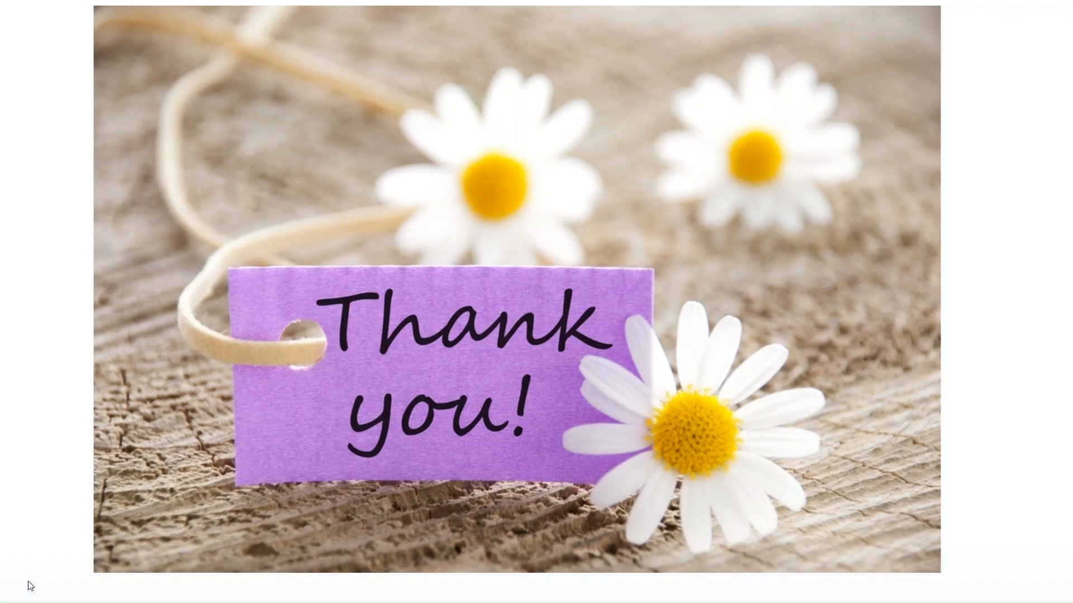
key("Escape")
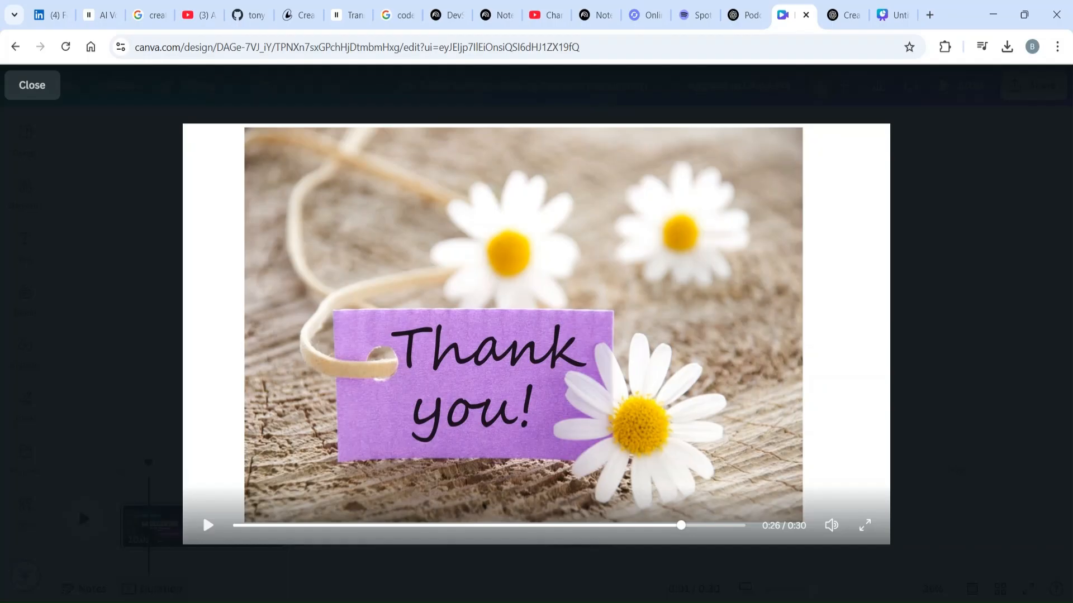
left_click(451, 16)
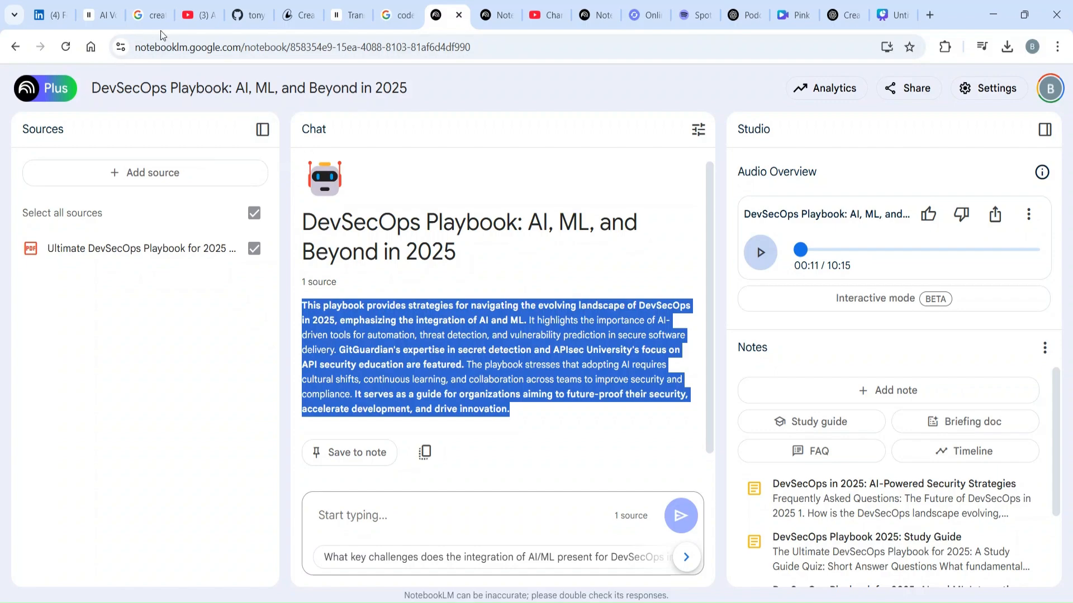
left_click_drag(242, 47, 121, 48)
key("ctrl+c")
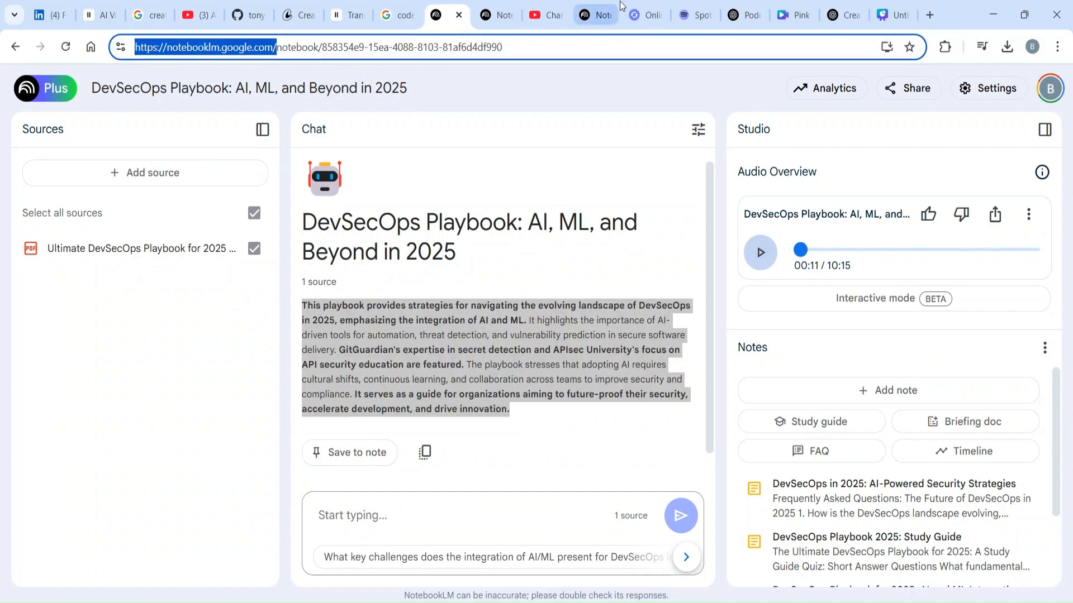
- Search google.com for the copied address in a new tab and open the Google NotebookLM result
left_click(935, 20)
type("google.com")
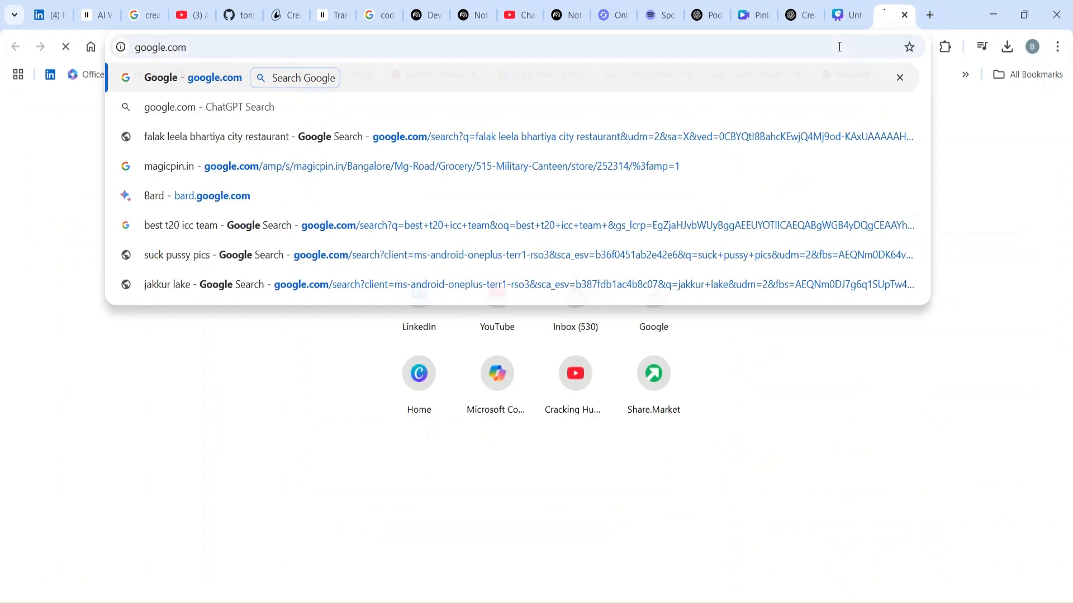
key("Return")
key("ctrl+v")
key("Return")
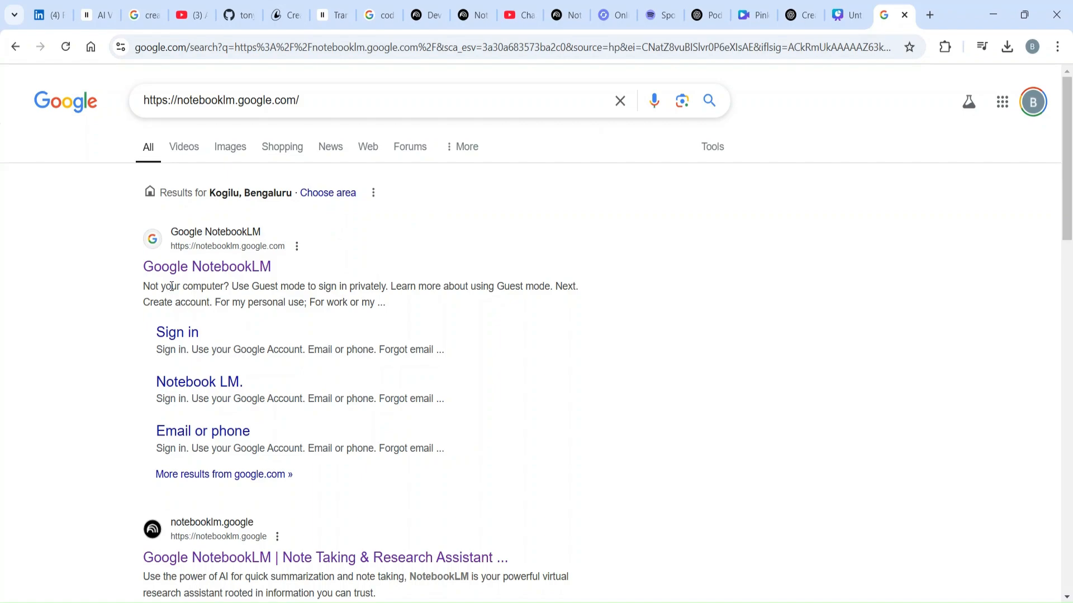
left_click(202, 269)
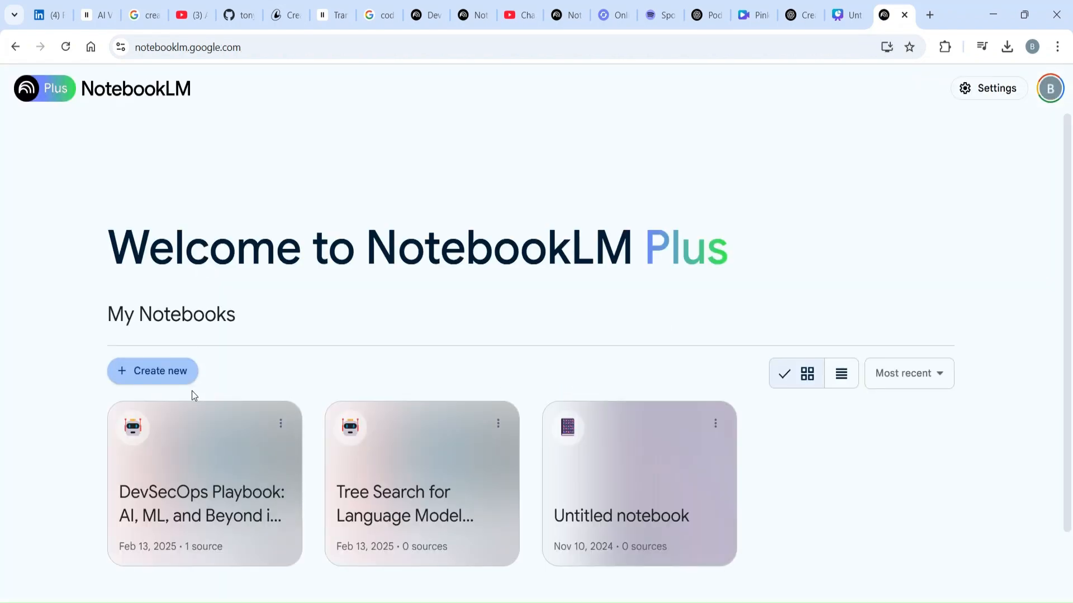
- Create a new notebook and upload the DevSecOps Playbook_ AI, ML, and Beyond file as its source
left_click(175, 376)
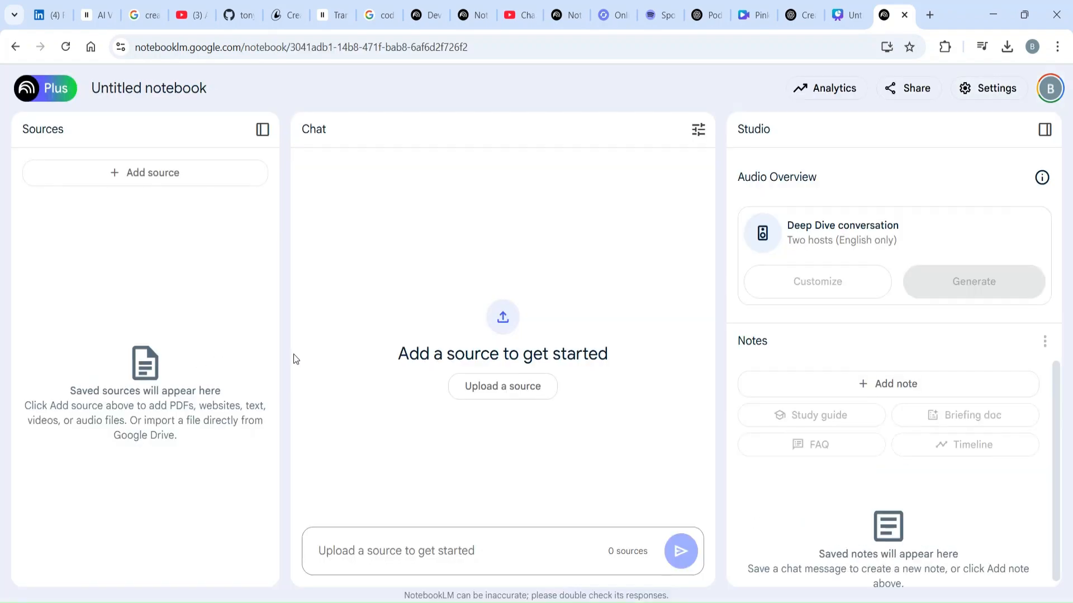
left_click(172, 178)
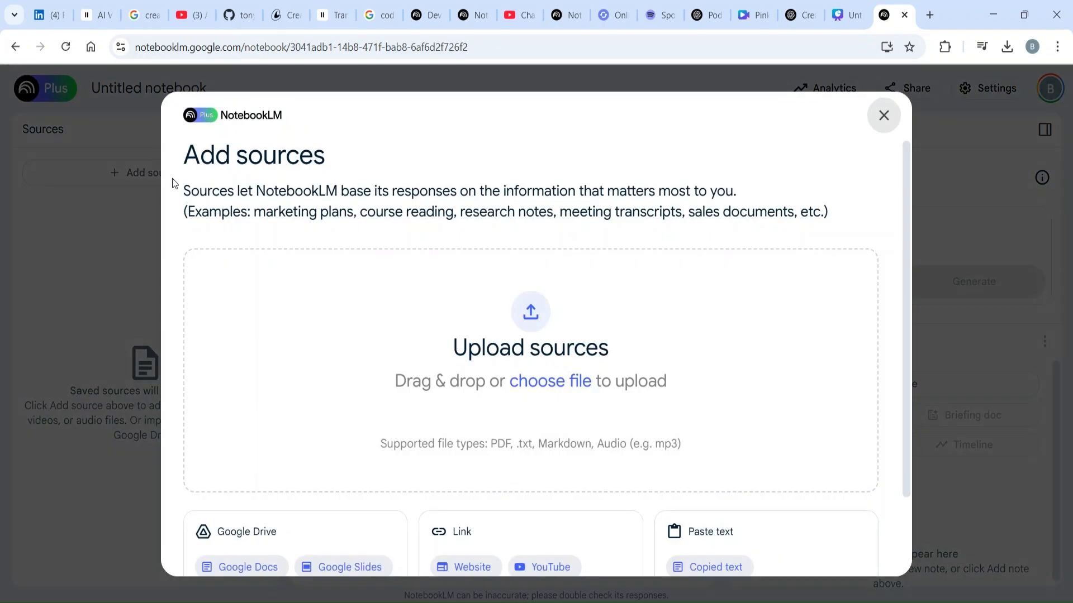
left_click_drag(908, 236, 913, 345)
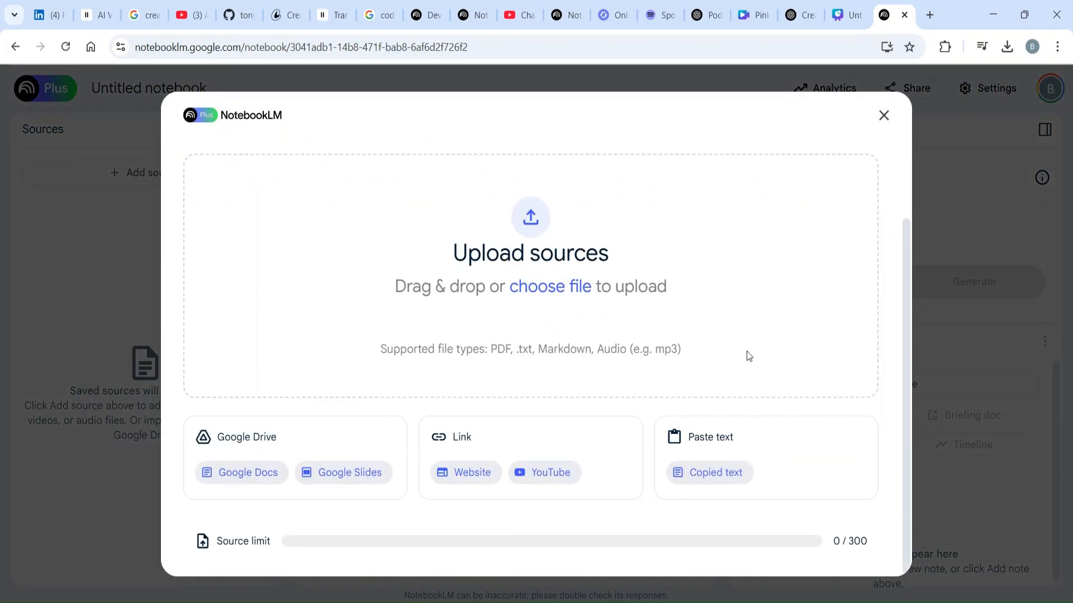
left_click(552, 287)
key("Escape")
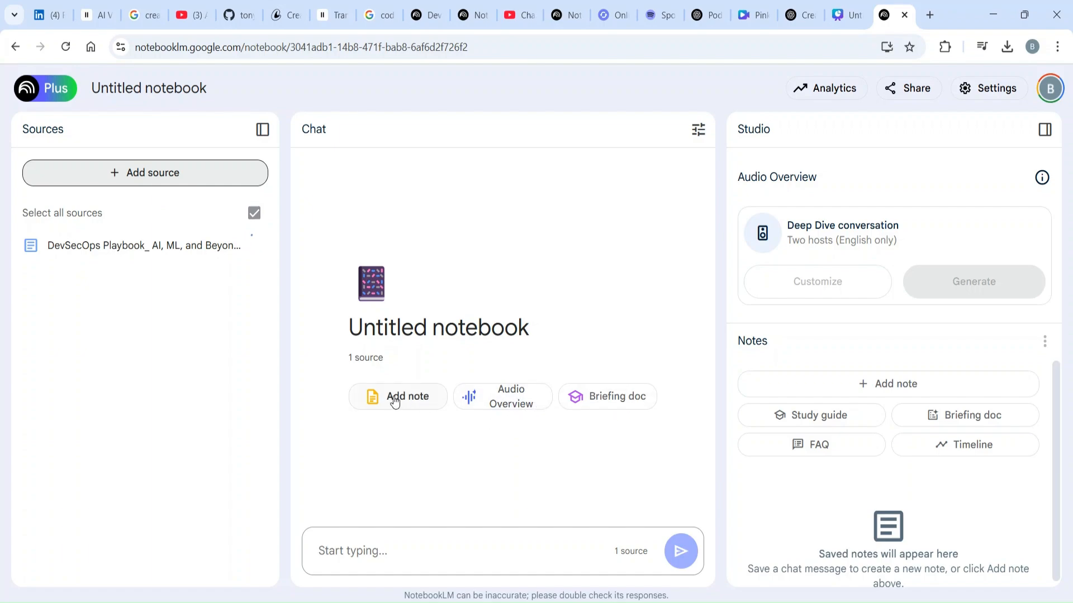
- Review the source types that can be added to the notebook, including Google Drive, links and pasted text, and close the dialog
left_click(181, 193)
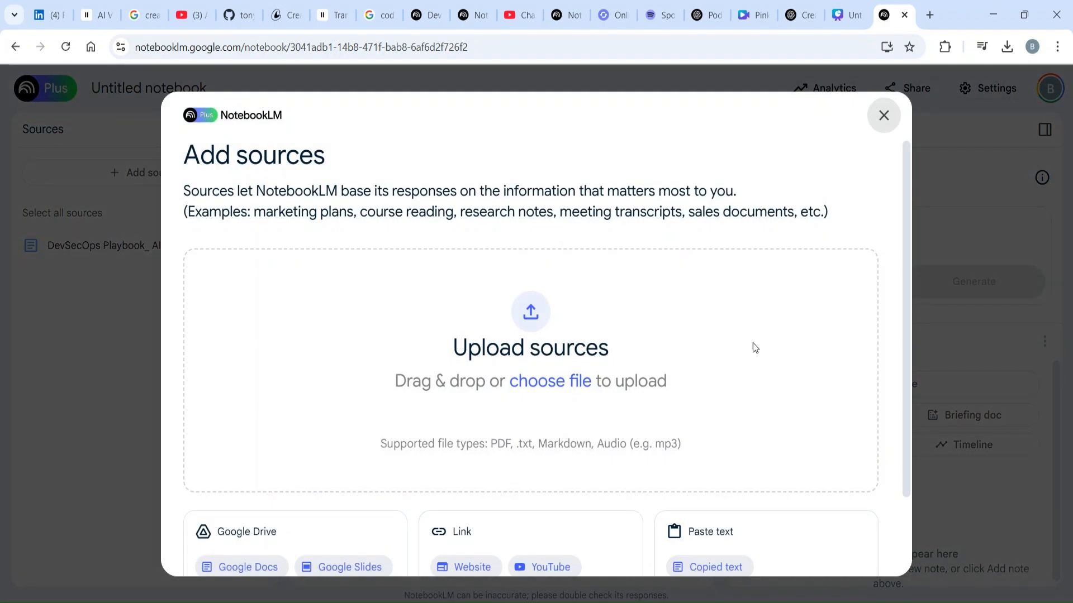
scroll(910, 290, "down", 2)
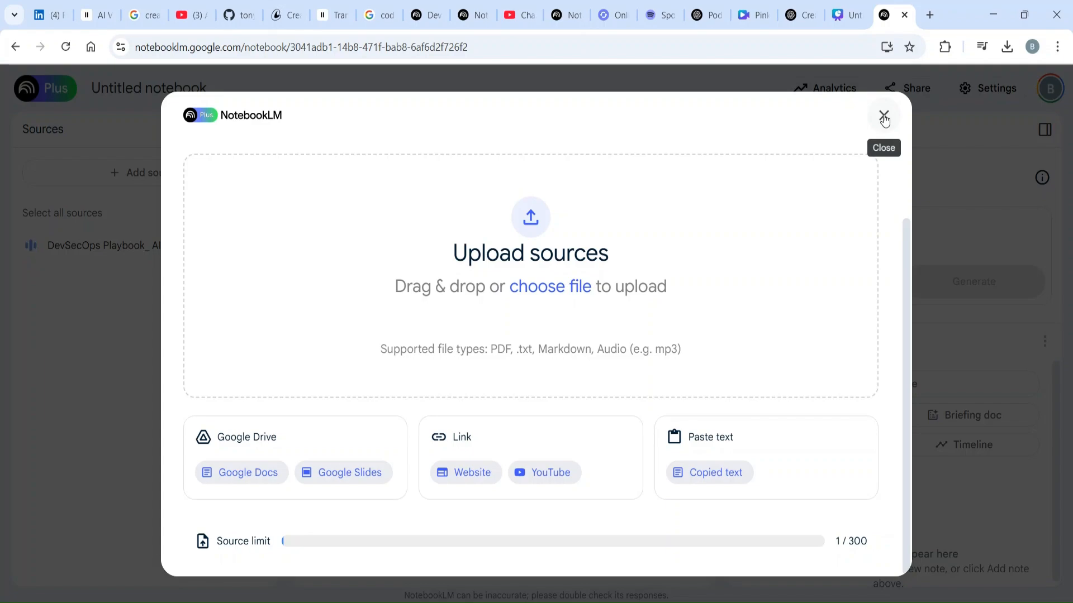
left_click(884, 118)
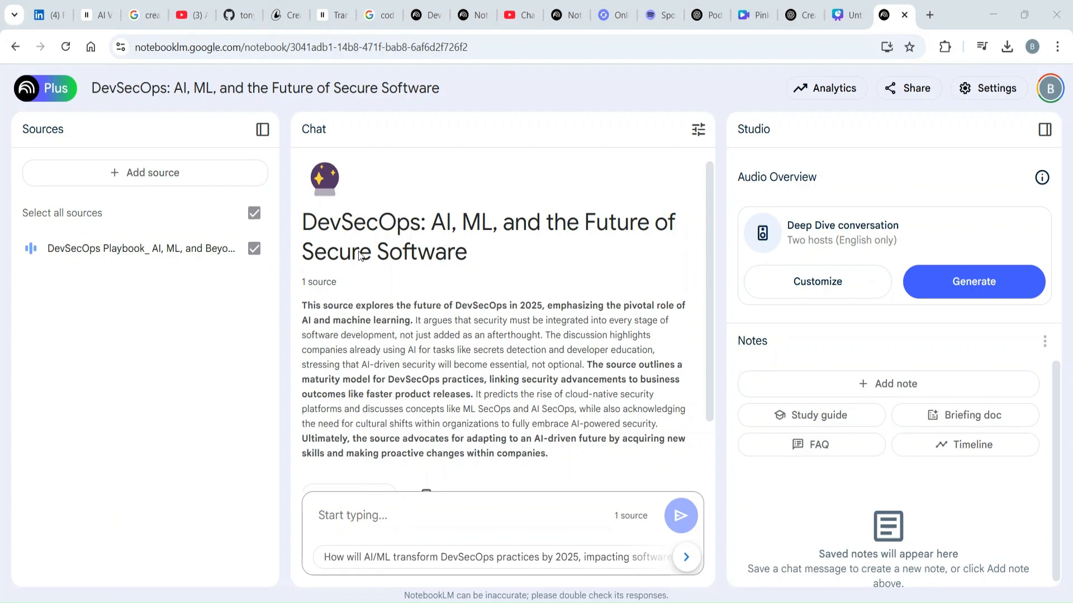
- Open the downloaded Ultimate DevSecOps Playbook for 2025 AI, ML, and Beyond.pdf in a new browser tab
left_click(653, 38)
left_click(927, 16)
type("file:///C:/Users/bazee/Downloads/Ultimate%20DevSecOps%20Playbook%20for%202025%20AI,%20ML,%20and%20Beyond.pdf")
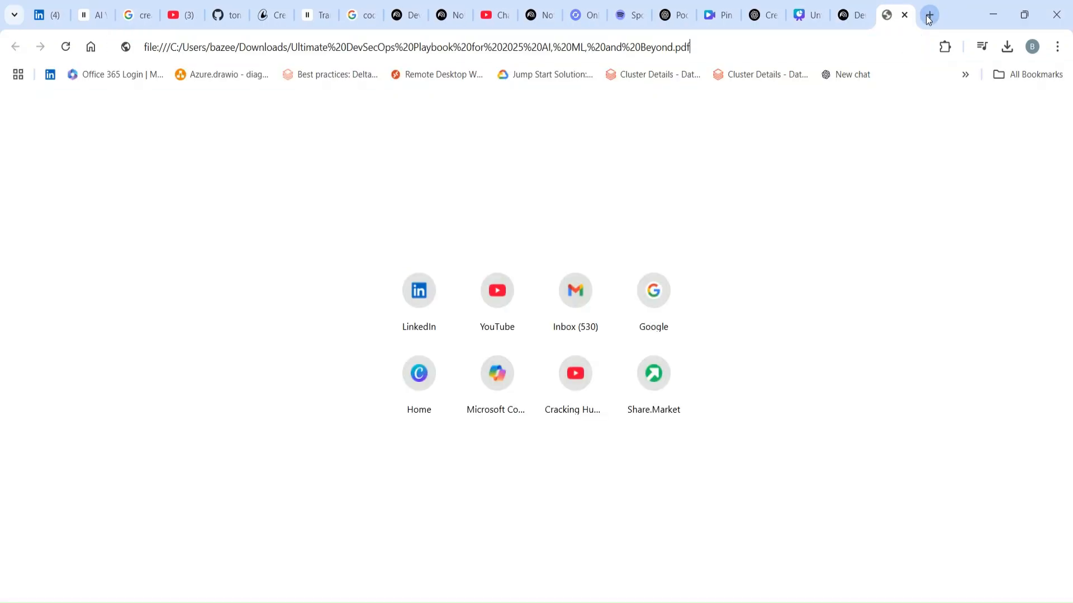
key("Return")
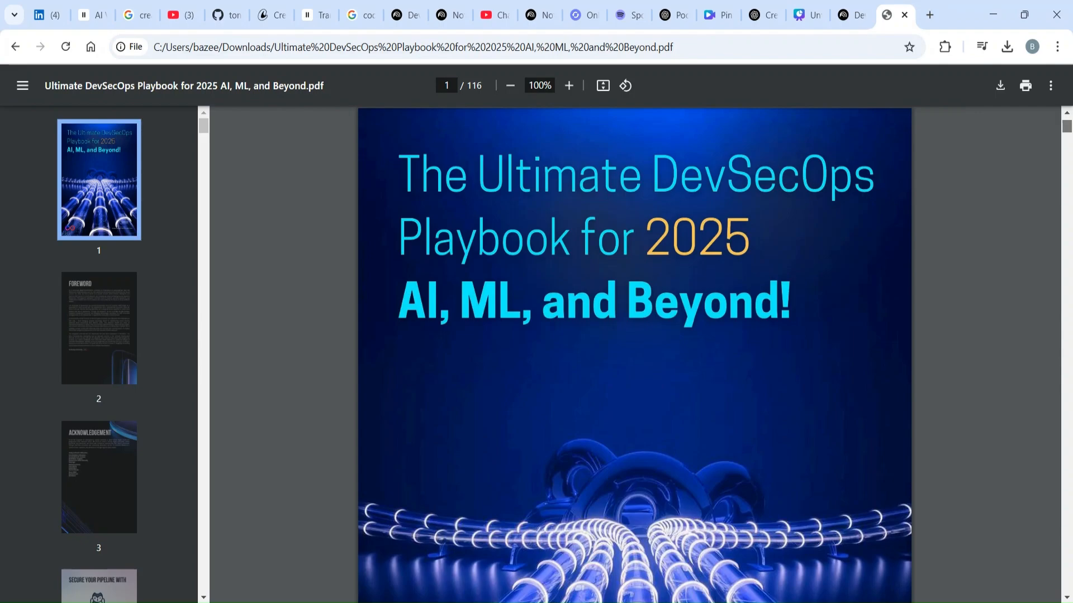
- Skim the playbook PDF from its cover through the table of contents and the DevSecOps KPI pages to page 32
scroll(634, 352, "down", 20)
scroll(634, 352, "down", 20)
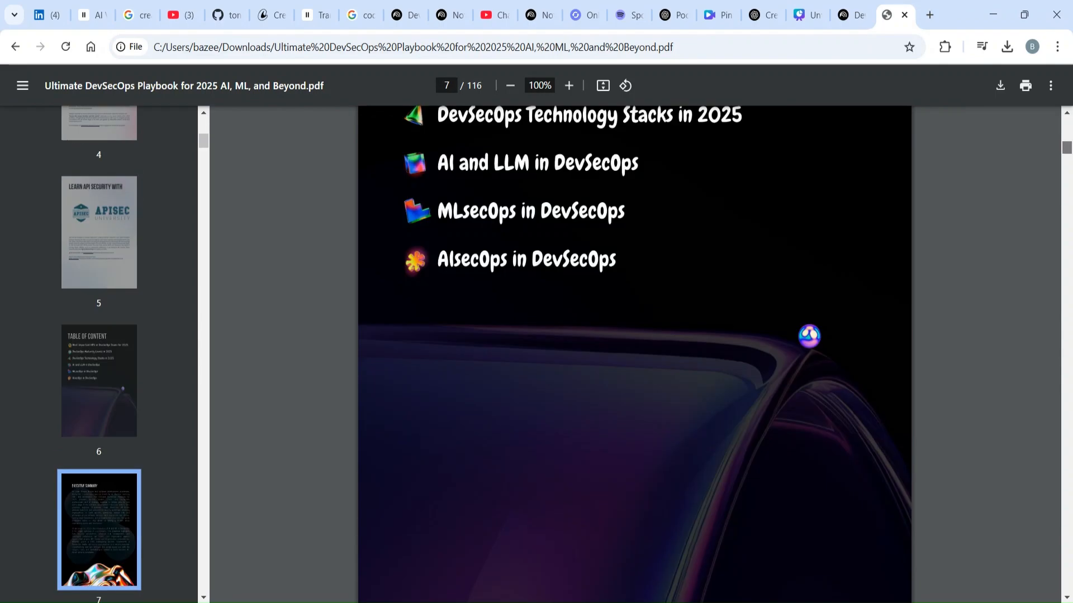
scroll(634, 352, "down", 20)
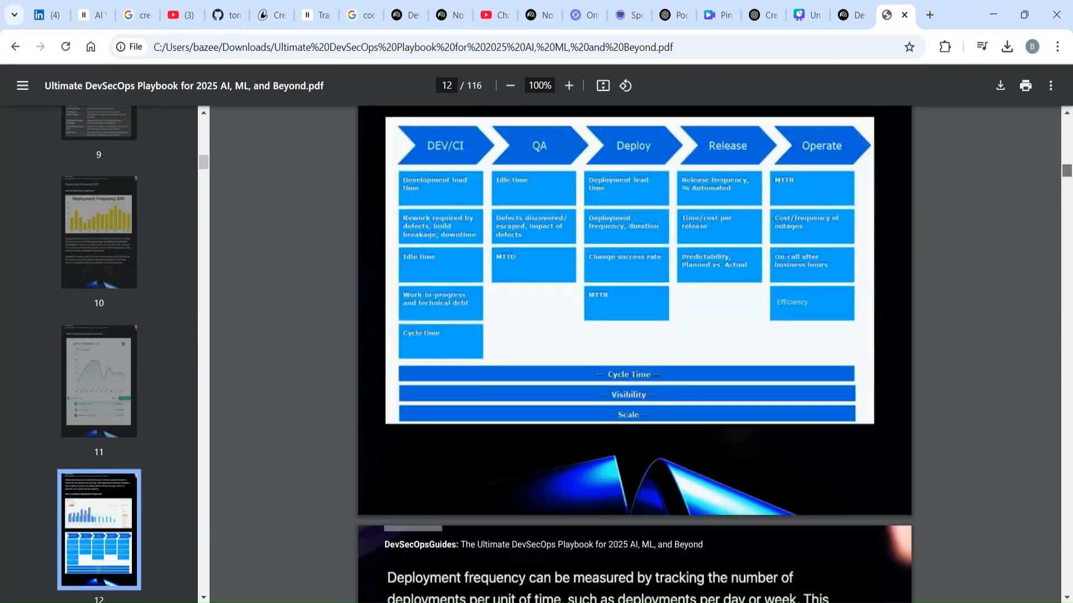
scroll(634, 352, "down", 20)
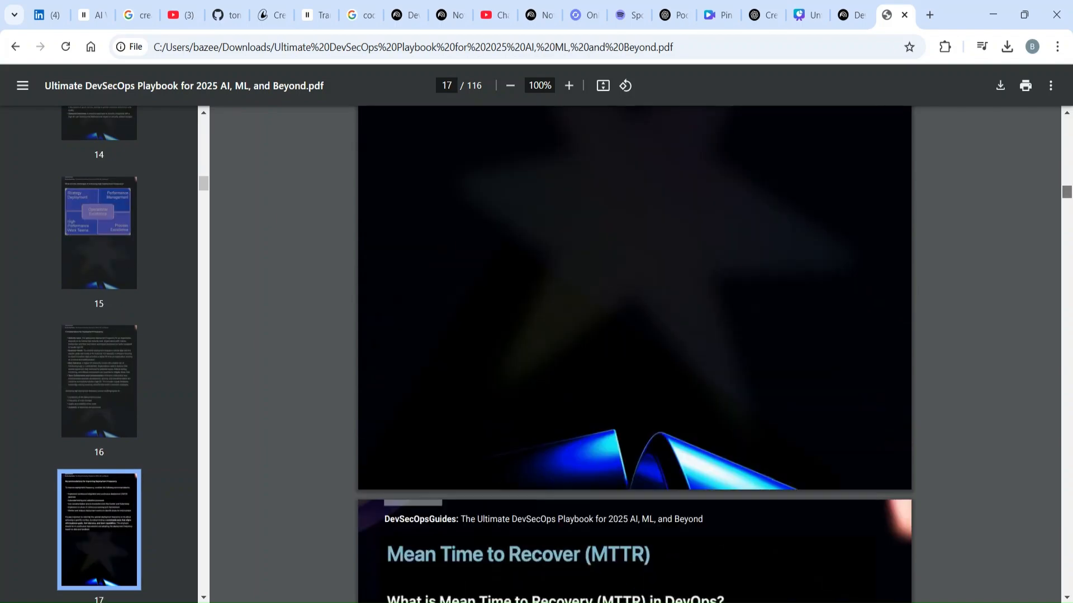
scroll(634, 352, "down", 20)
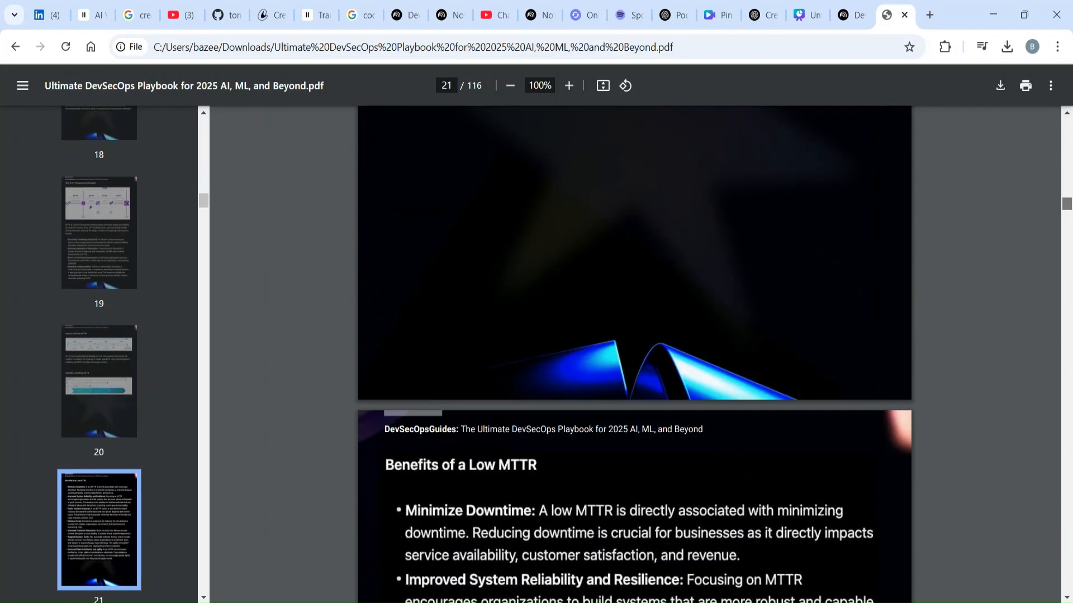
scroll(634, 352, "down", 15)
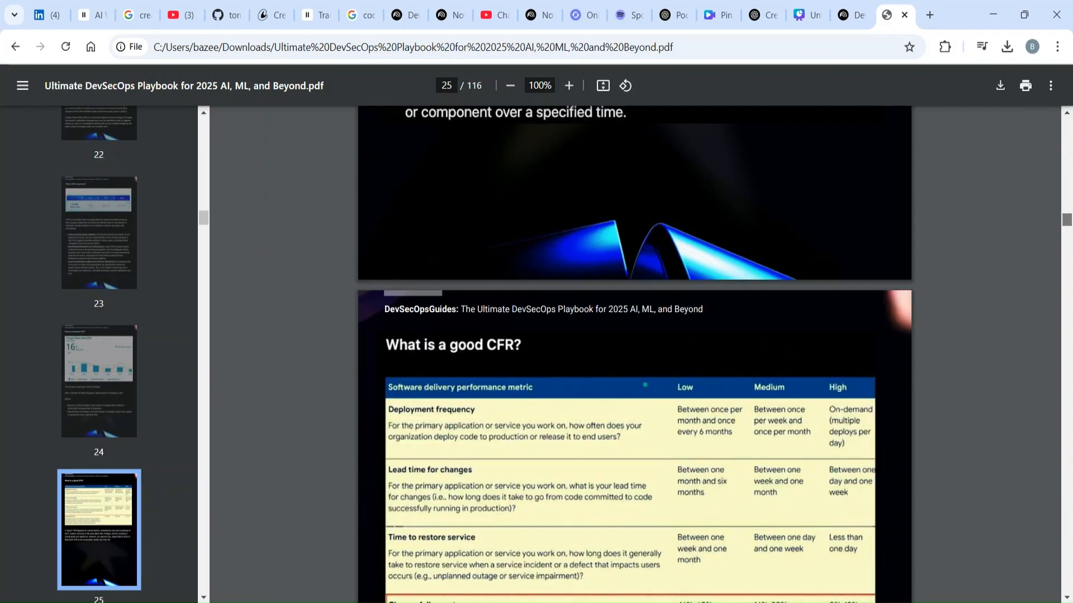
scroll(1068, 241, "down", 20)
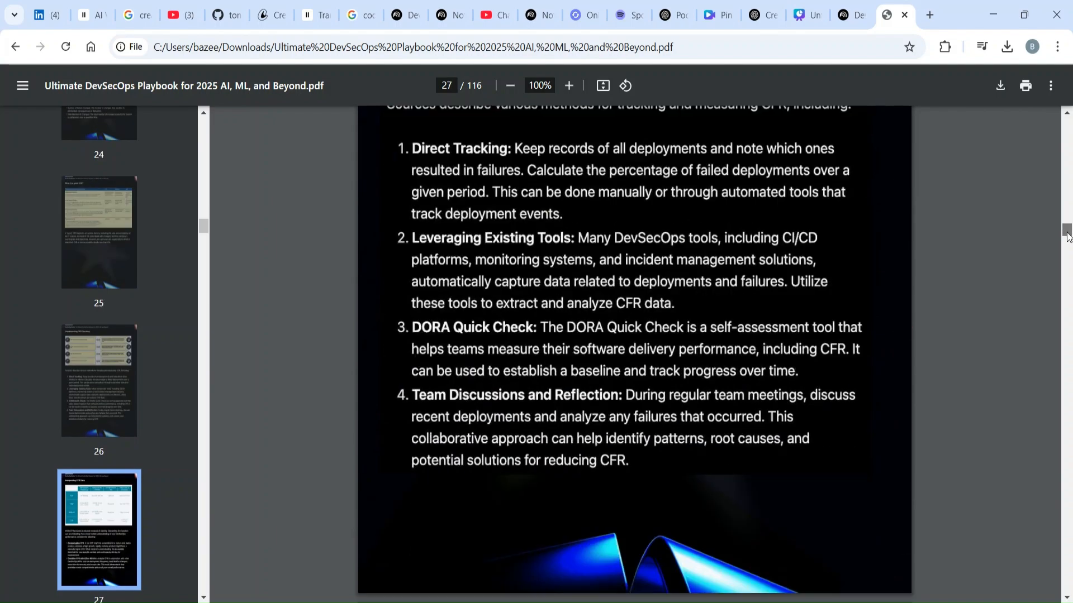
scroll(1068, 241, "down", 6)
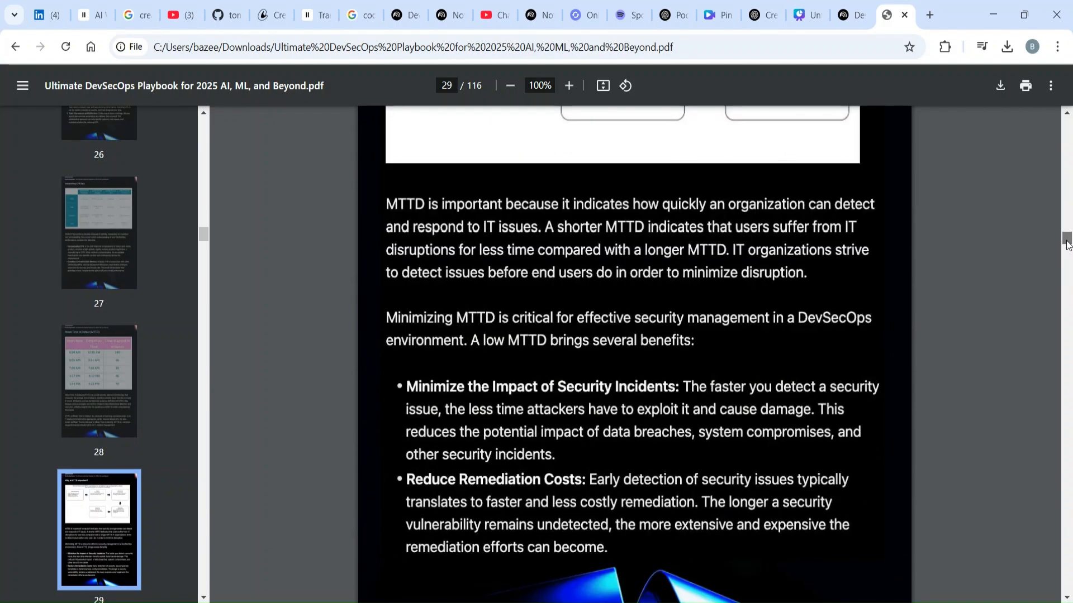
left_click_drag(1067, 244, 1066, 256)
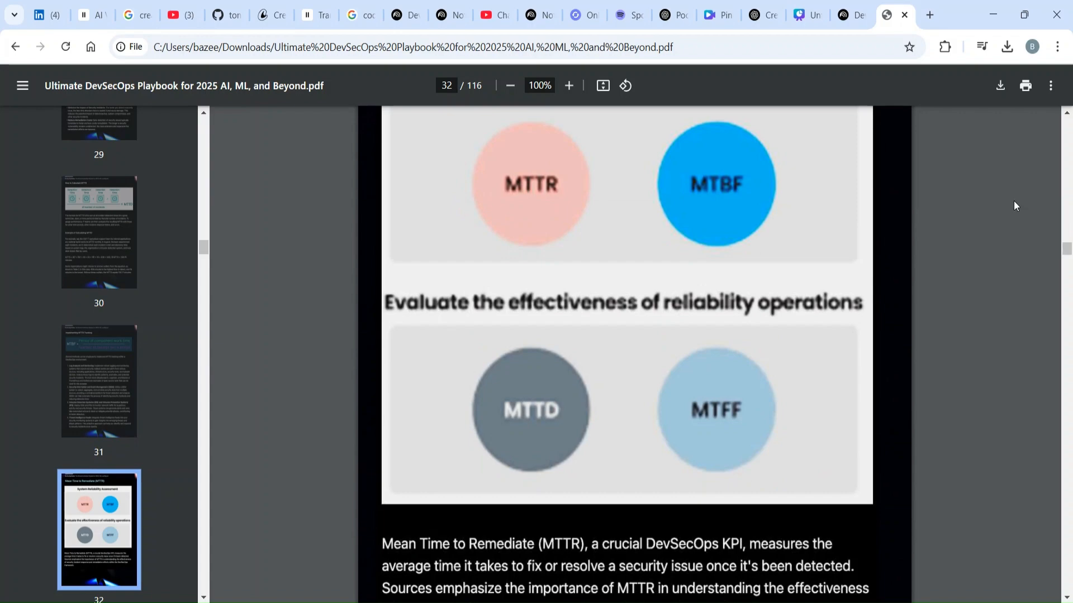
- Generate the new notebook's briefing doc, timeline, FAQ and study guide, along with its Deep Dive conversation audio overview
left_click(845, 15)
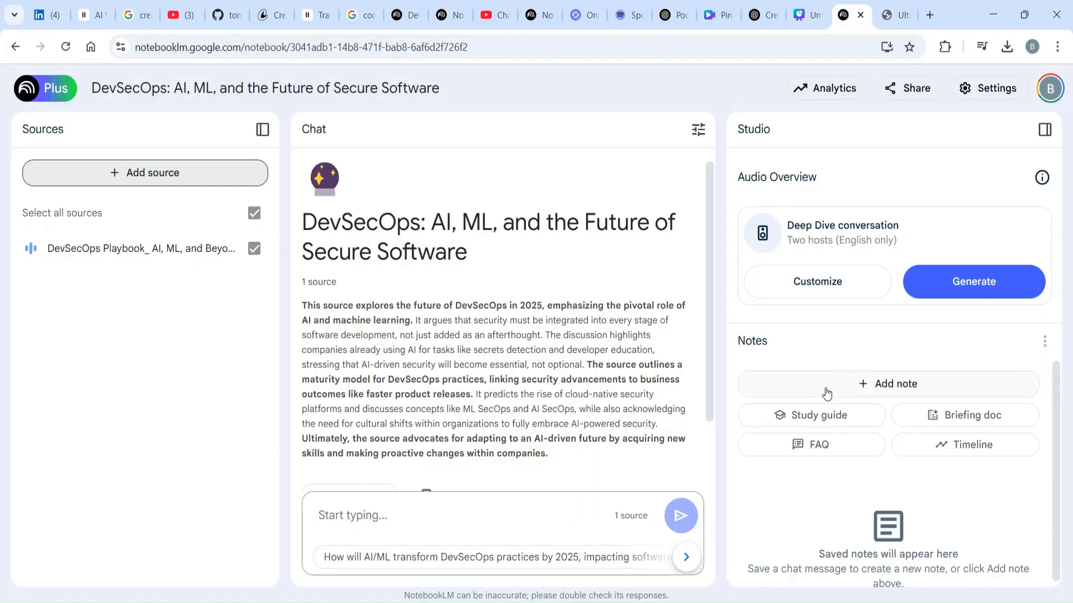
left_click(952, 413)
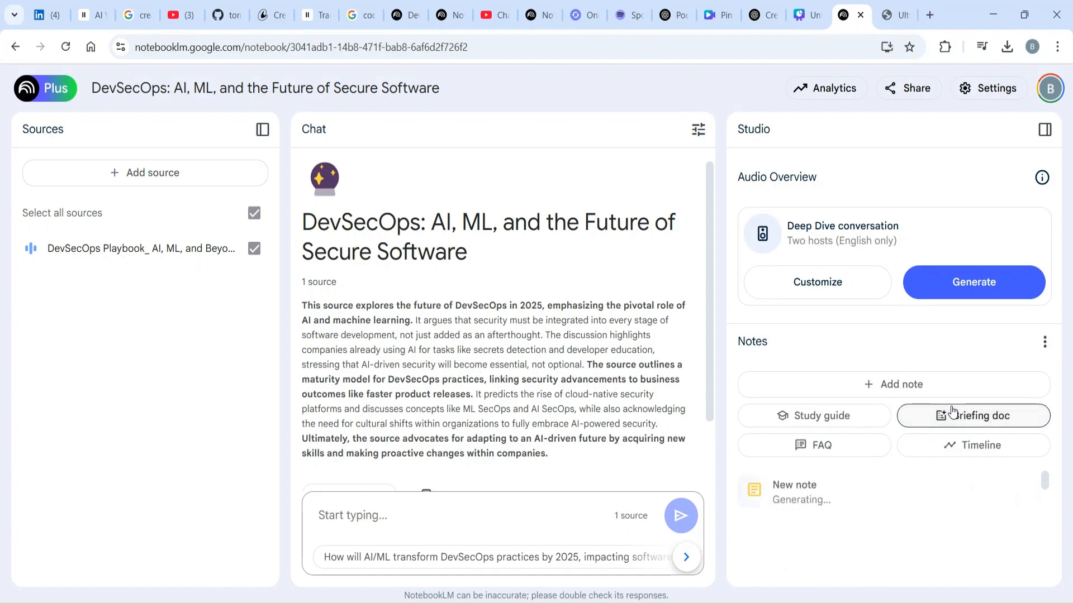
left_click(948, 446)
left_click(832, 450)
left_click(814, 418)
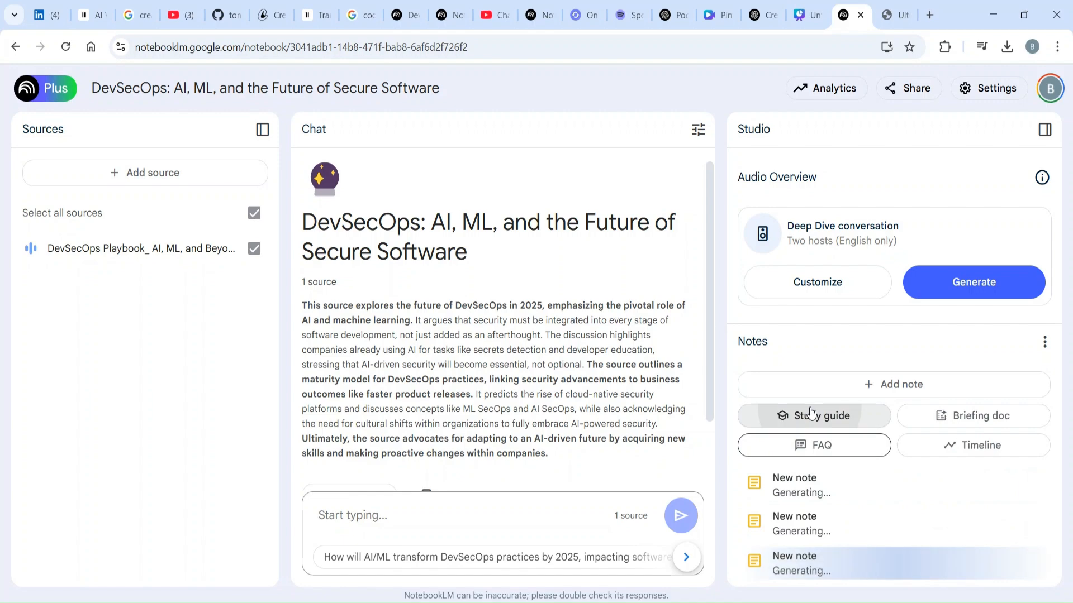
left_click(946, 290)
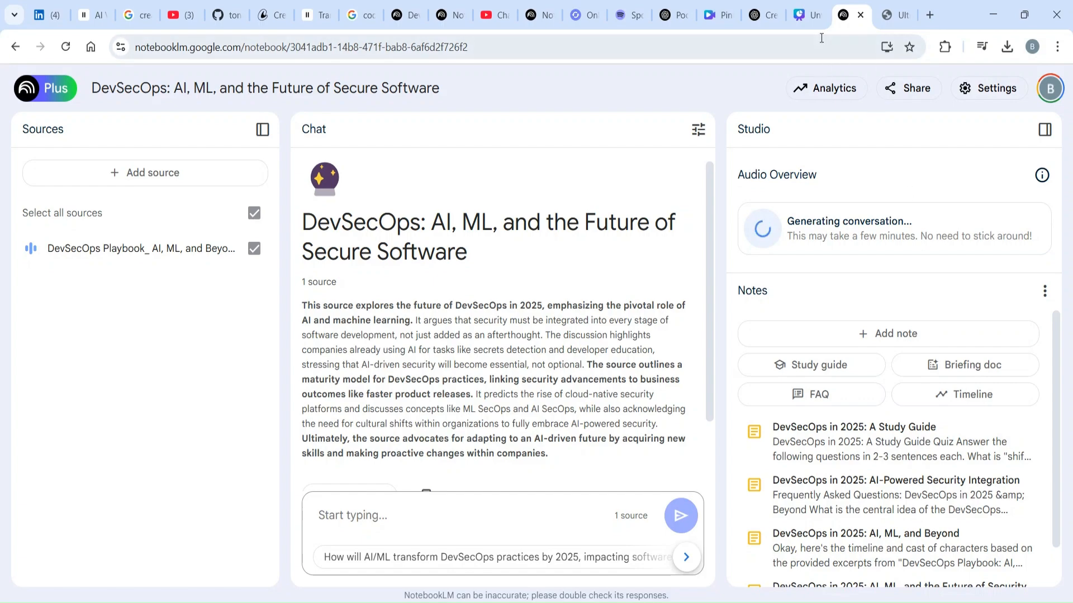
- Switch to Spotify for Creators, start a new episode and upload DevSecOps Playbook_AI, ML, and Beyond in 2025.wav as its audio
left_click(630, 15)
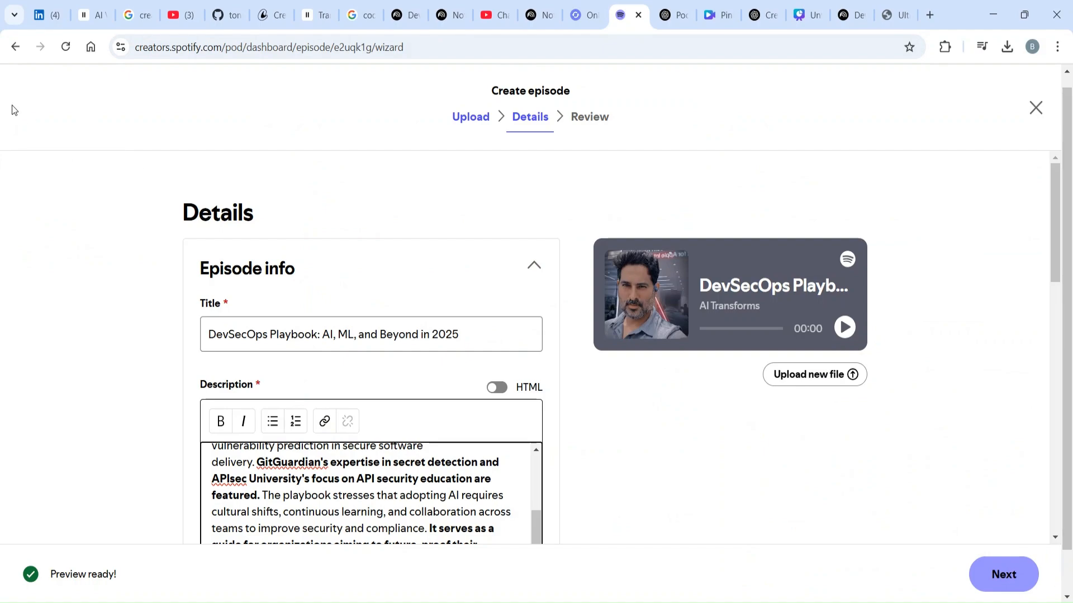
left_click(16, 48)
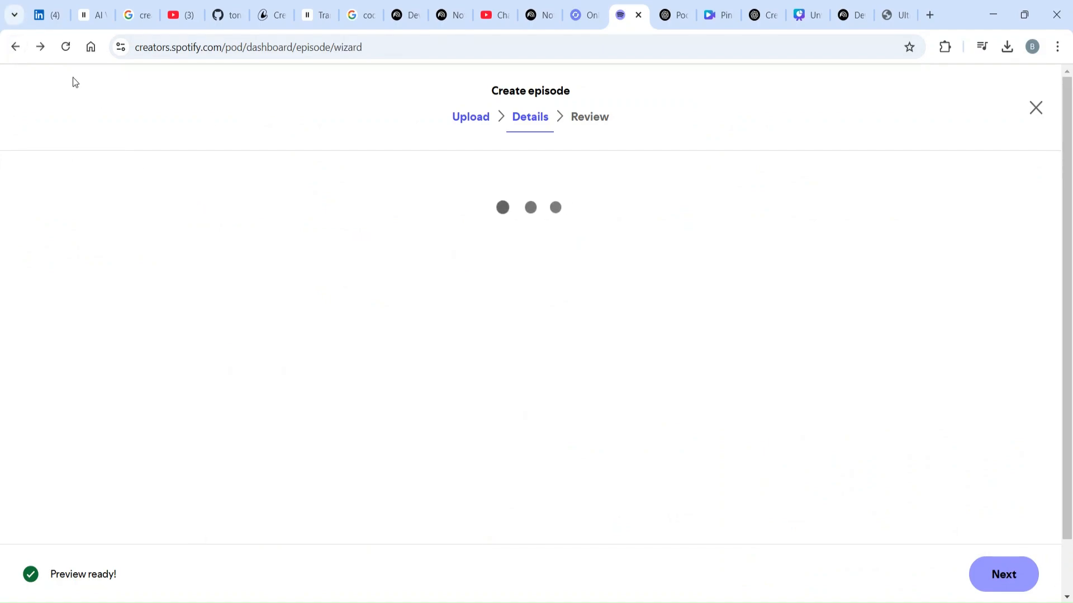
left_click(15, 47)
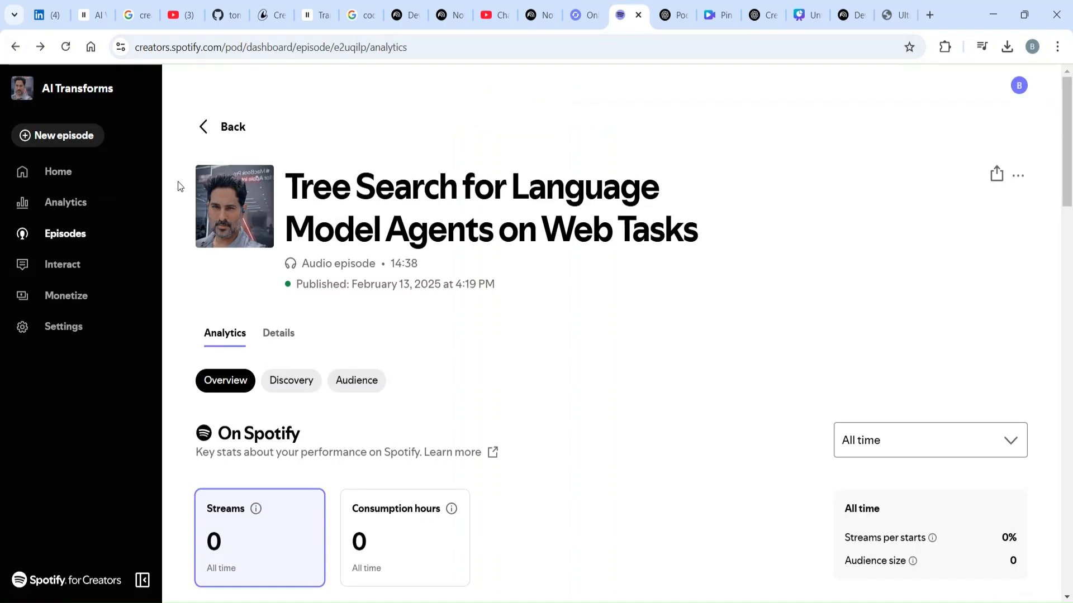
left_click(78, 137)
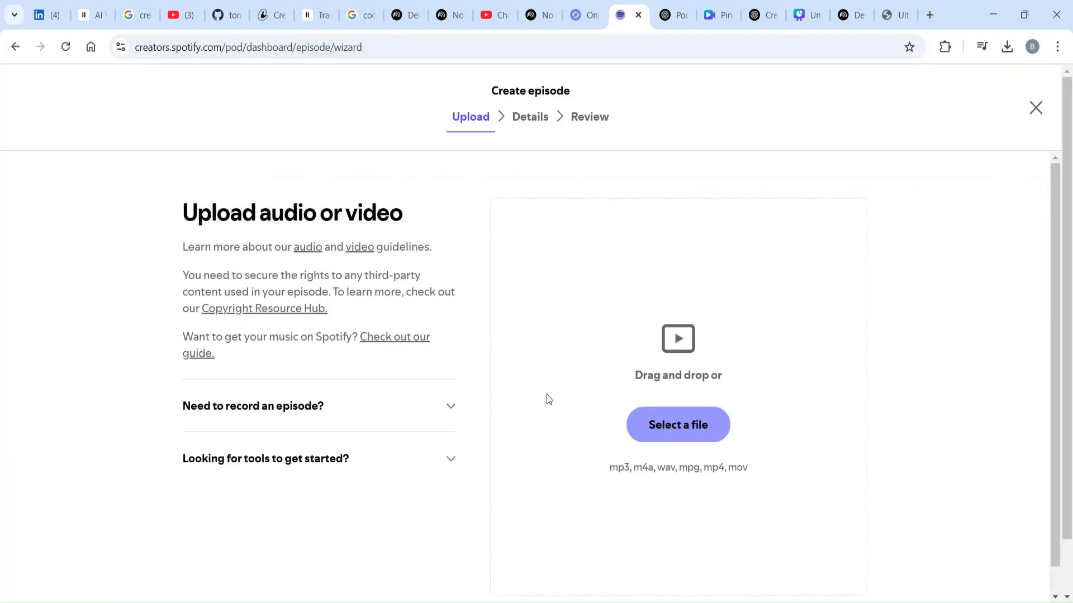
left_click(650, 425)
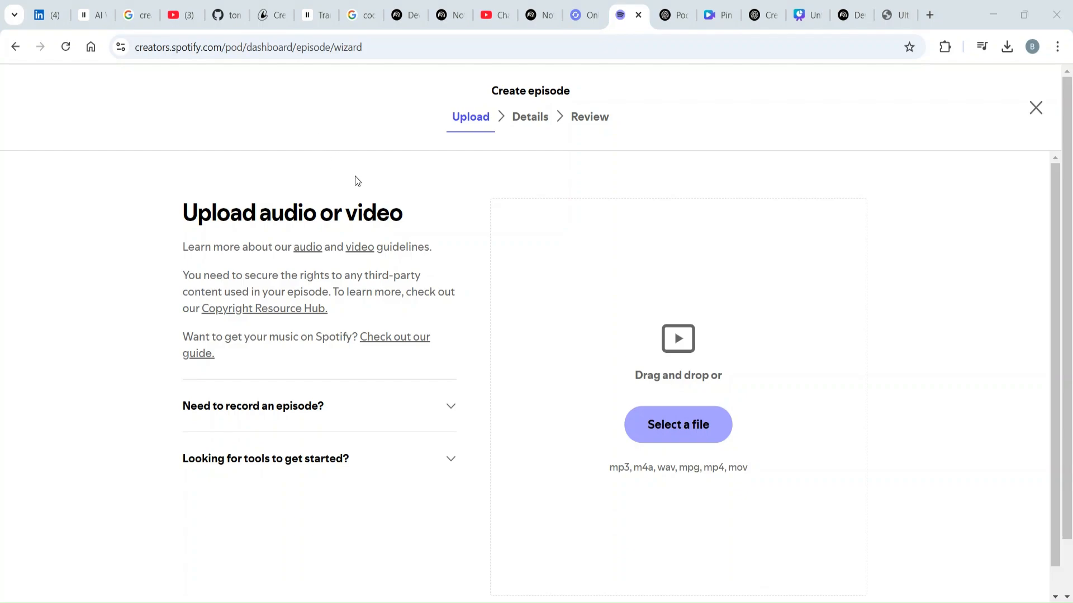
left_click(411, 327)
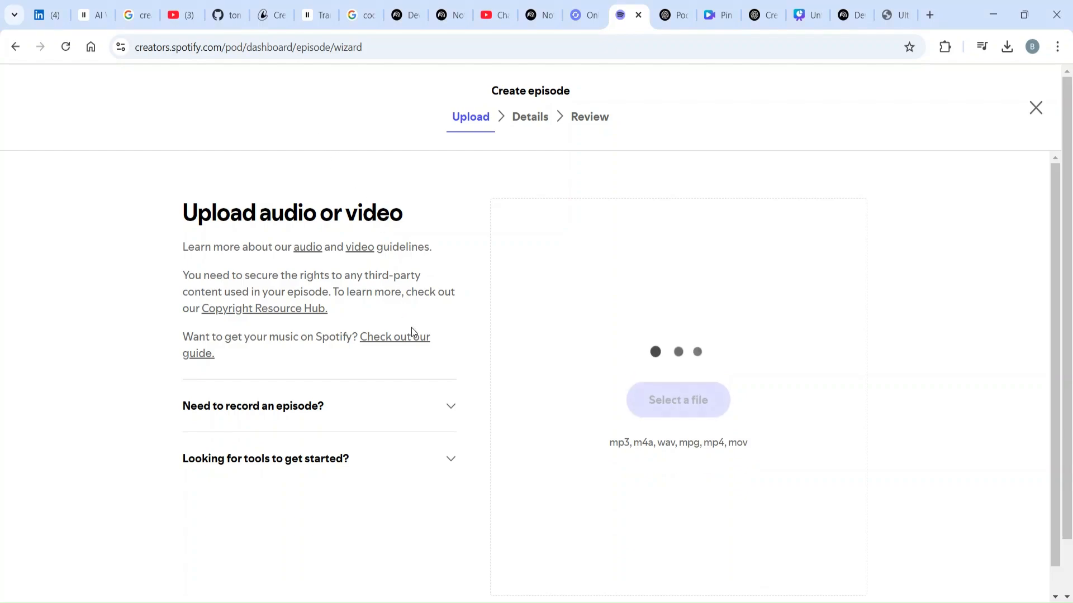
left_click(530, 17)
left_click(404, 15)
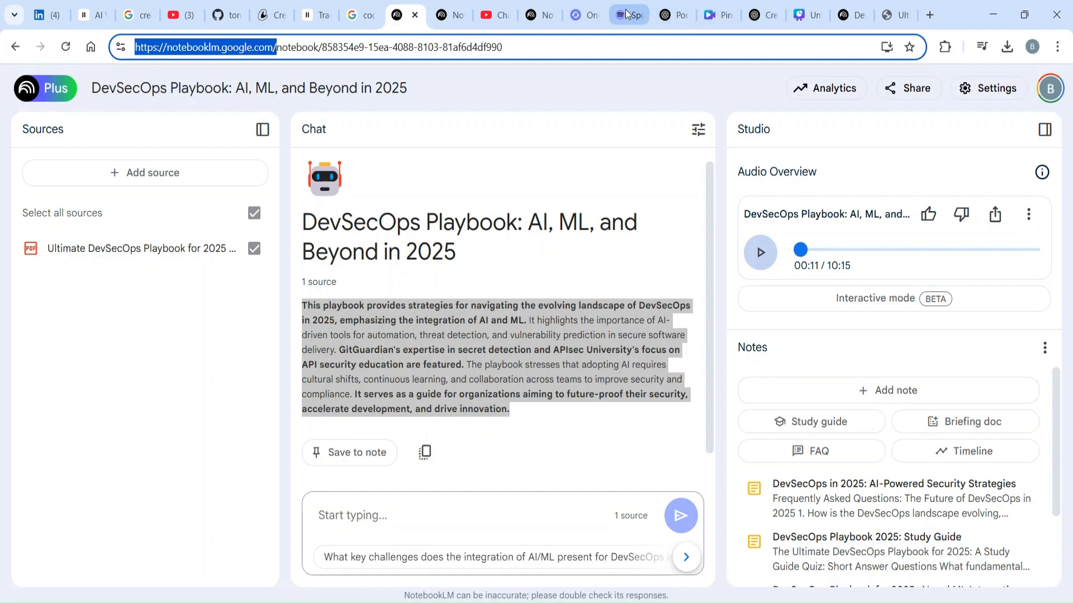
left_click(644, 17)
left_click(362, 464)
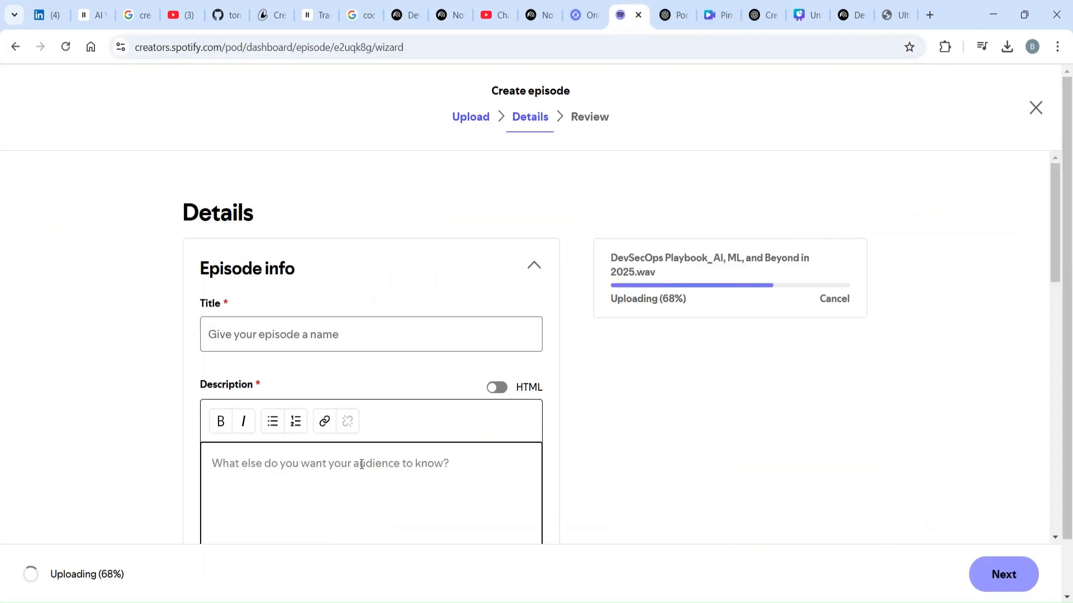
type("https://notebooklm.google.com/")
key("ctrl+z")
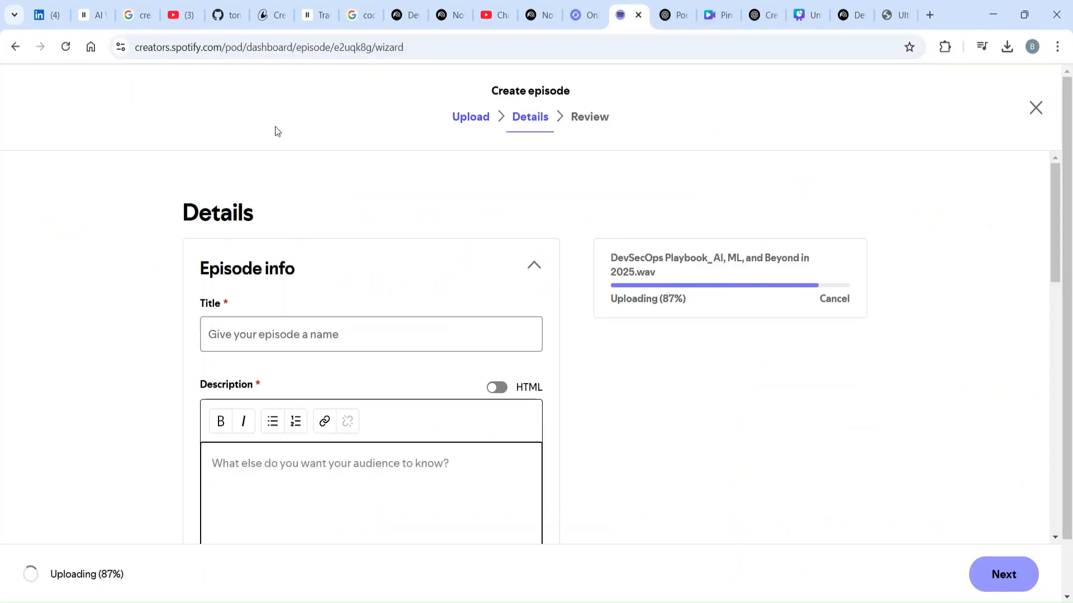
- Copy the summary paragraph from the DevSecOps Playbook notebook in NotebookLM into the Spotify episode's description
left_click(406, 15)
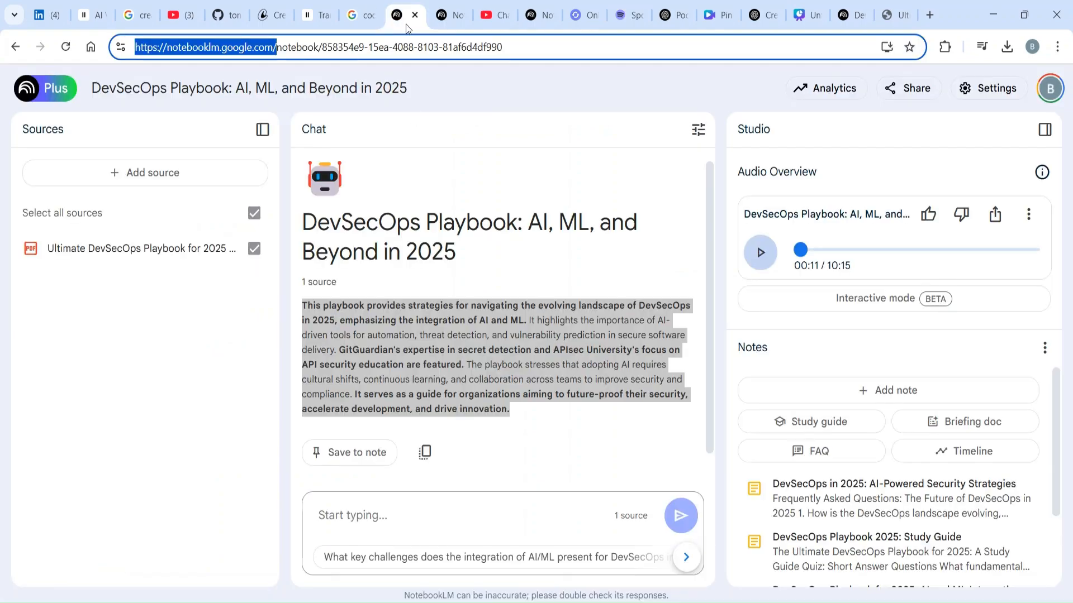
left_click(494, 363)
left_click_drag(512, 413, 434, 215)
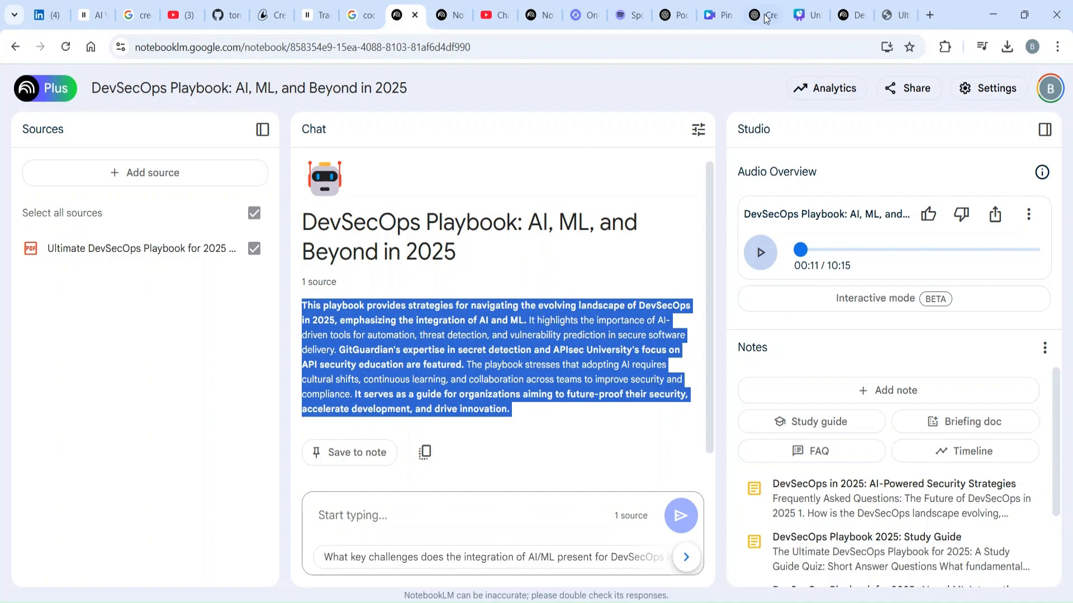
left_click(630, 14)
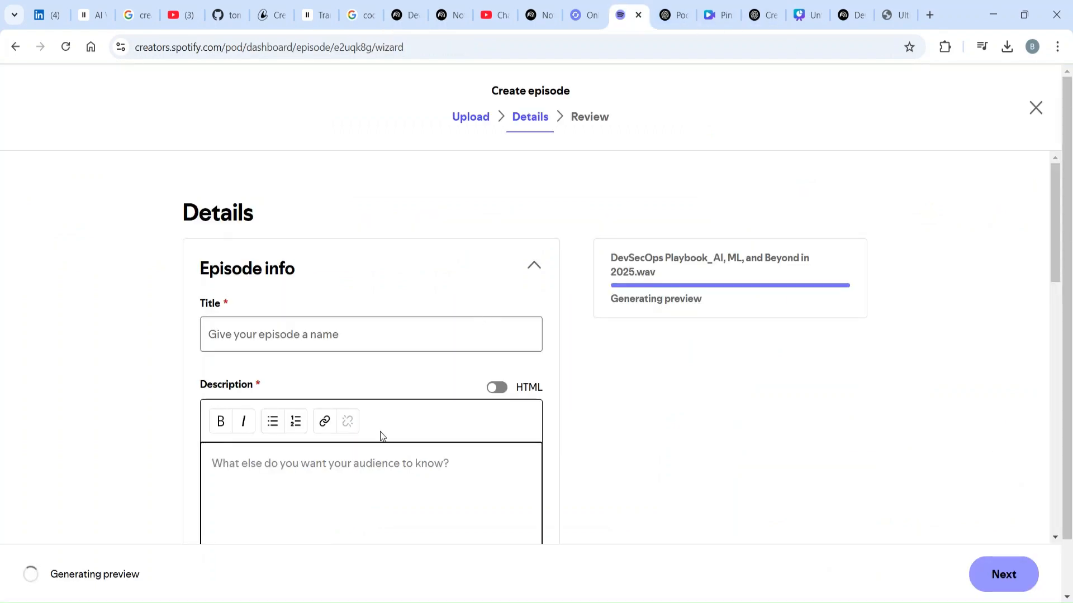
left_click(373, 462)
key("ctrl+v")
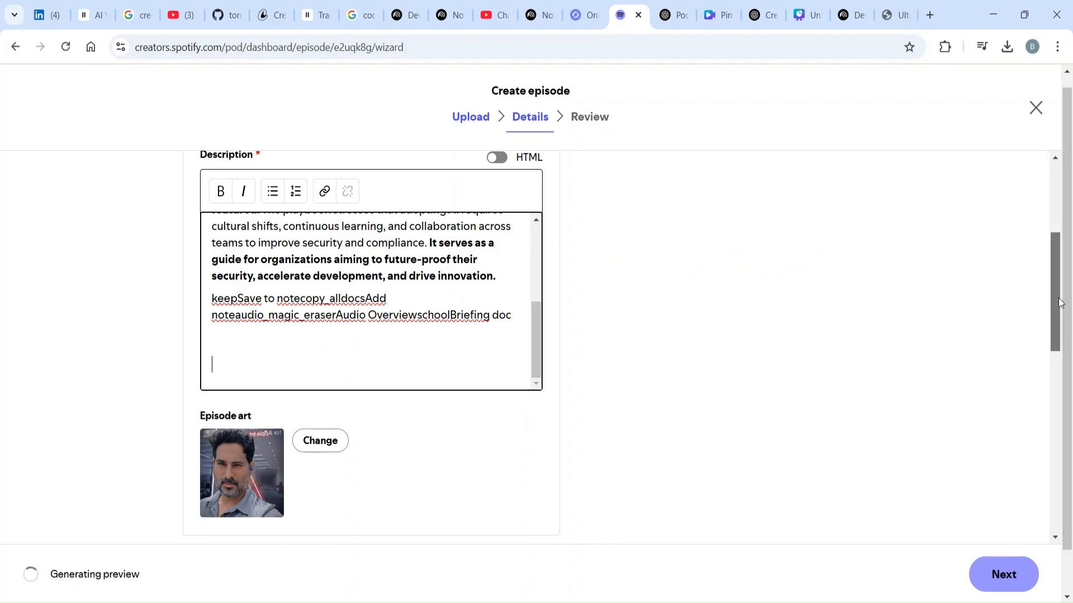
- Copy the notebook's heading into the episode title as "DevSecOps Playbook: AI, ML, and Beyond in 2025"
scroll(760, 151, "up", 4)
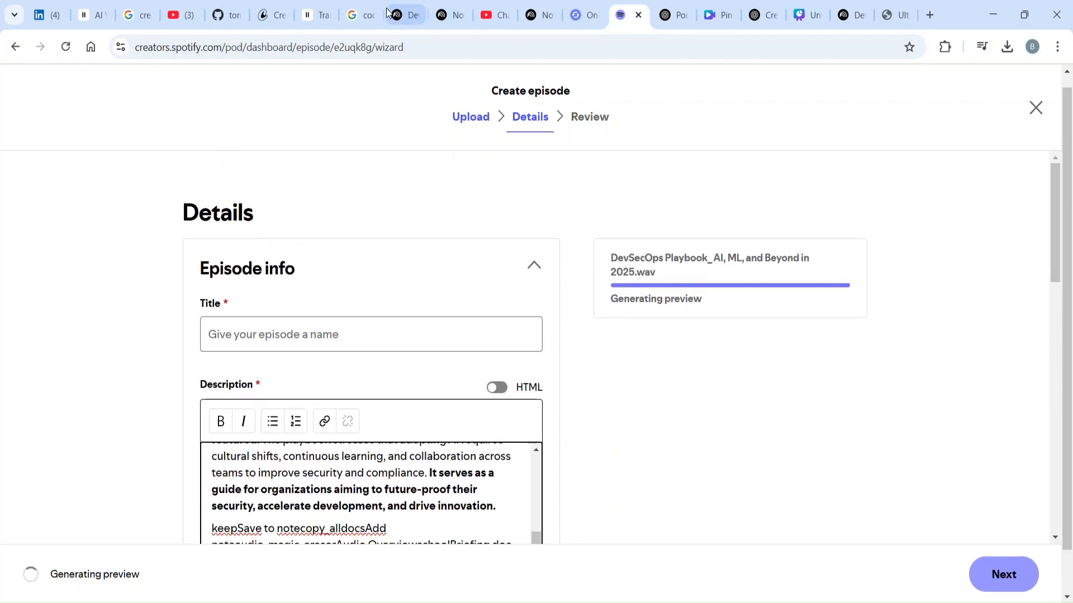
left_click(406, 15)
left_click_drag(456, 252, 316, 216)
key("ctrl+c")
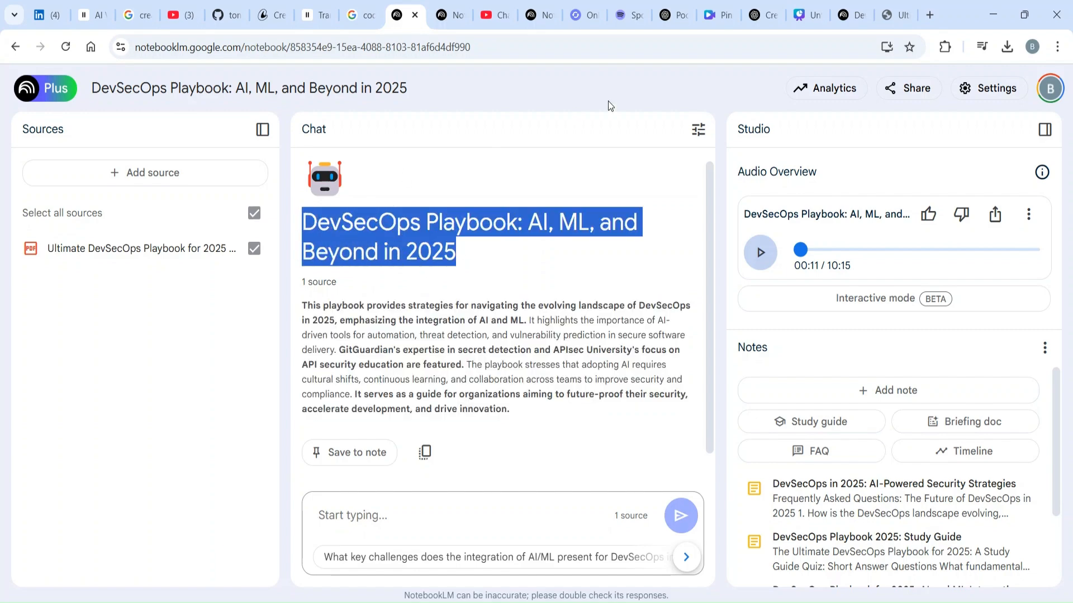
left_click(627, 17)
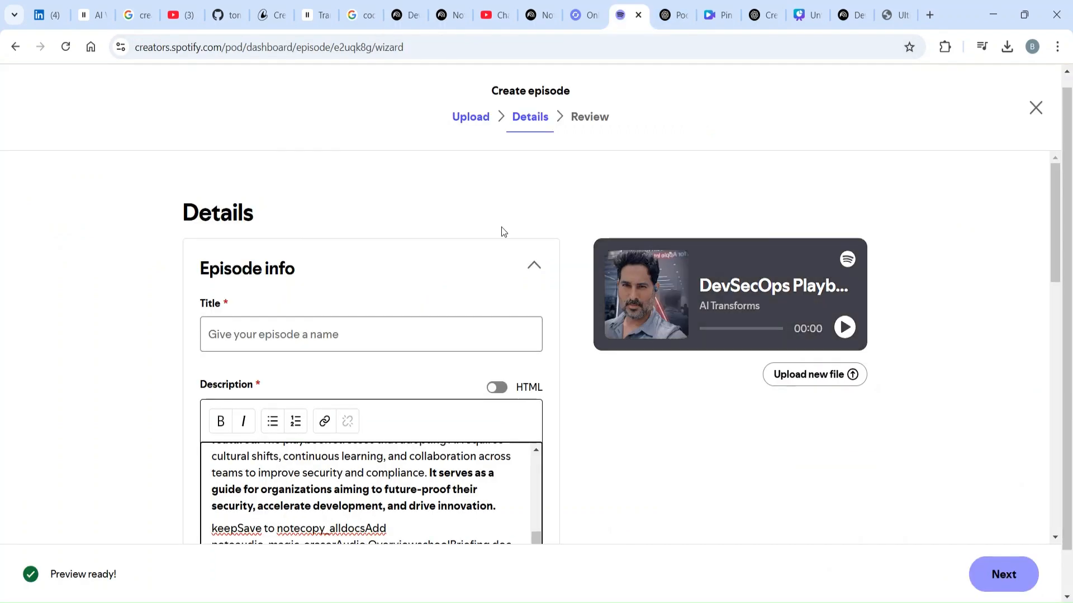
left_click(378, 334)
key("ctrl+v")
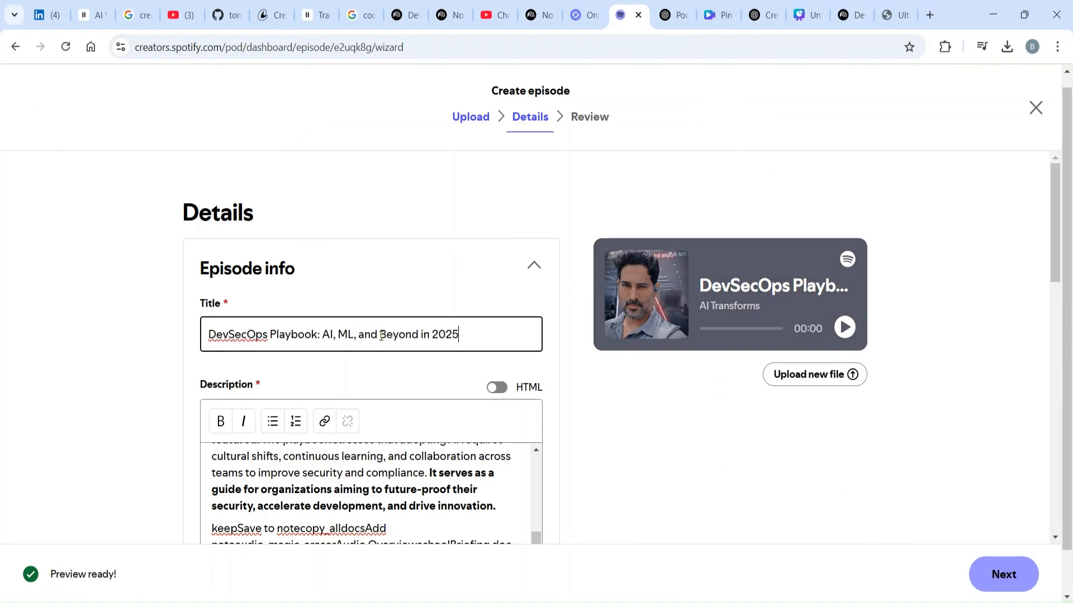
- Play the first few seconds of the uploaded episode's preview and pause it
left_click(819, 464)
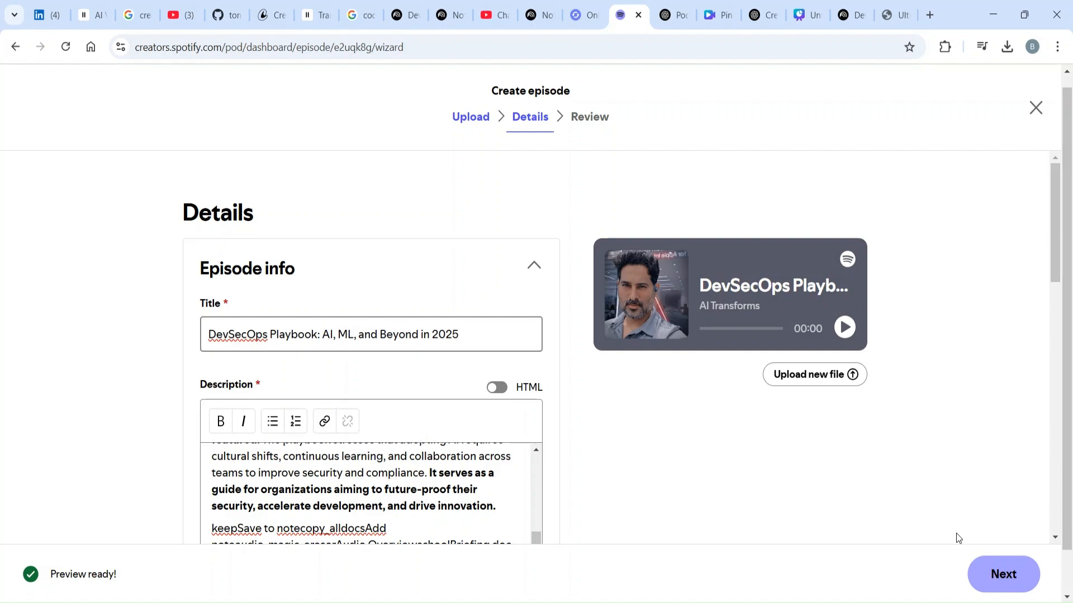
left_click(848, 335)
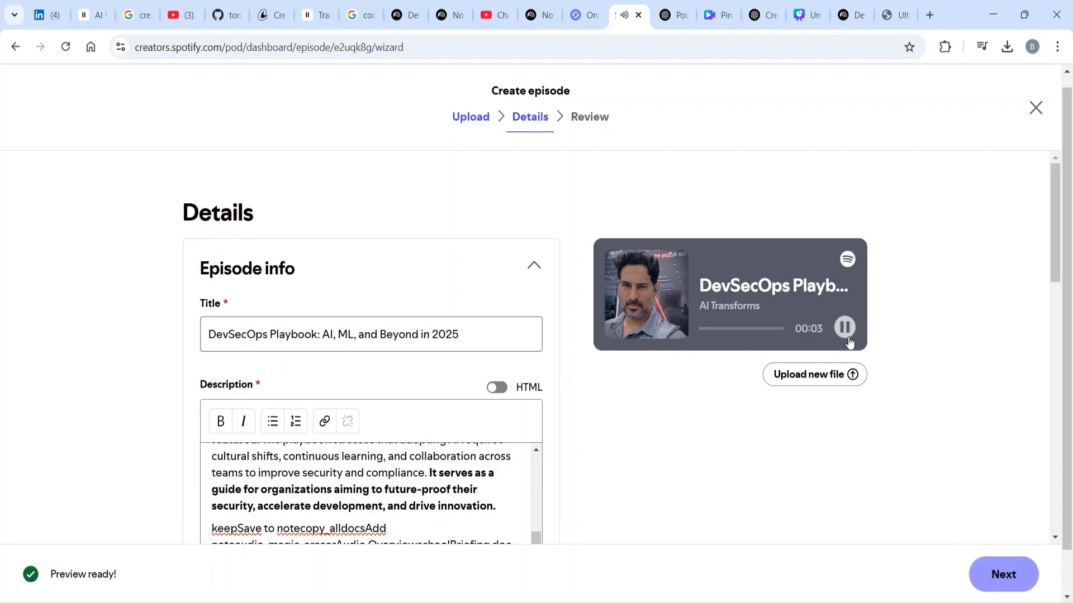
left_click(847, 335)
- Switch to the "DevSecOps: AI, ML, and the Future of Secure Software" notebook and read the information about Audio Overviews
left_click(843, 15)
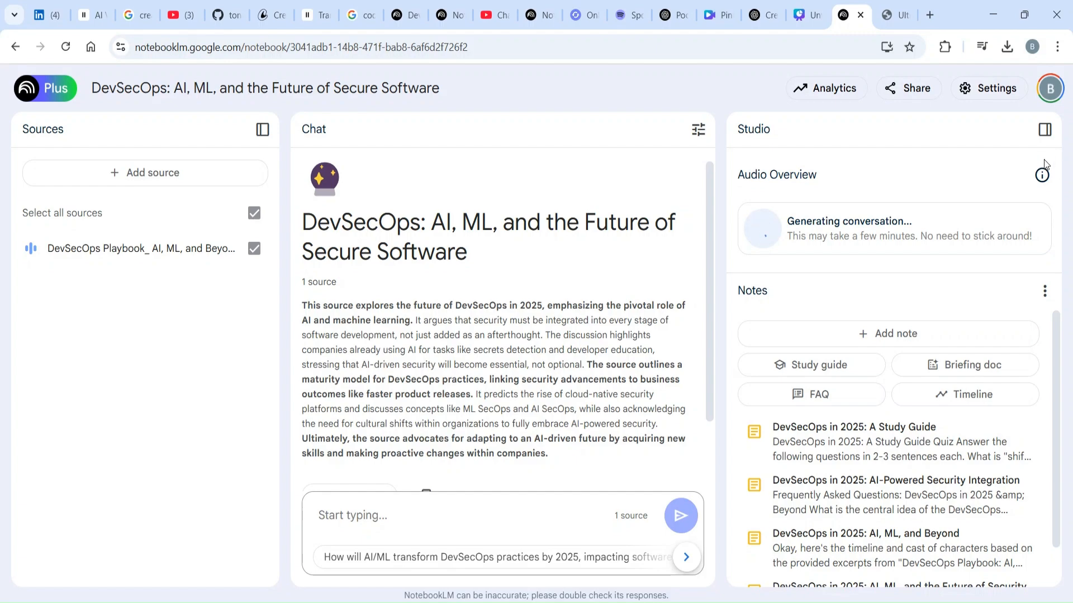
left_click(1043, 176)
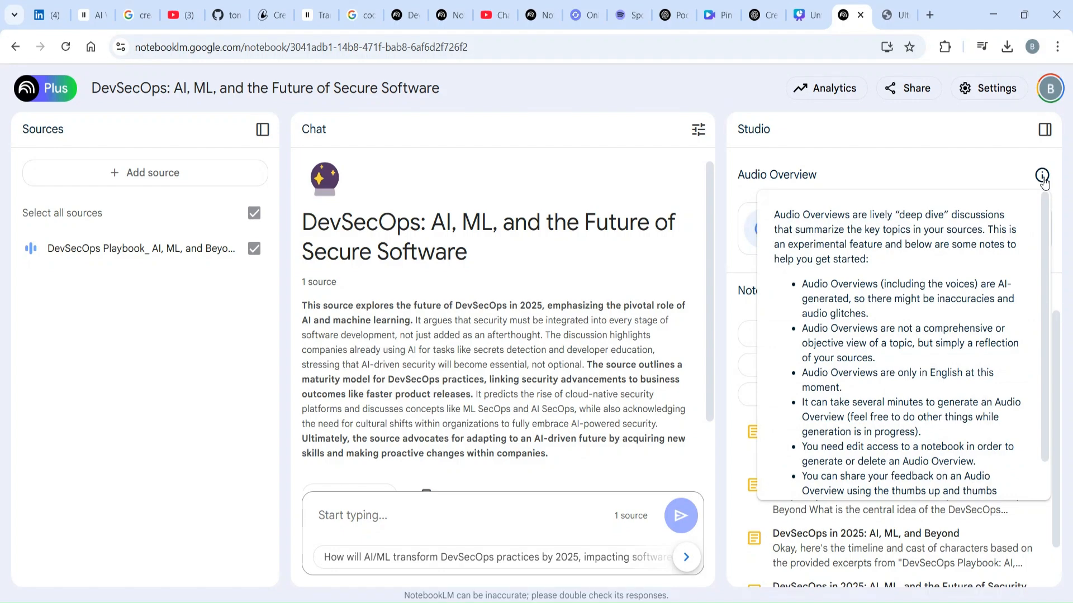
left_click(929, 175)
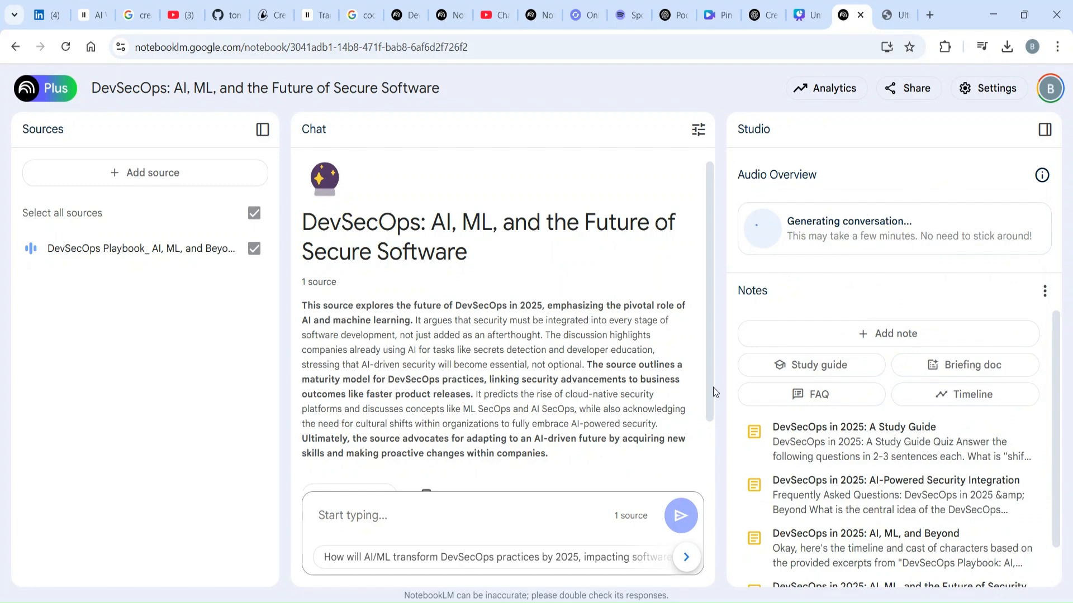
- Ask the suggested question on how AI/ML will transform DevSecOps practices by 2025, and read through the whole answer
left_click(350, 563)
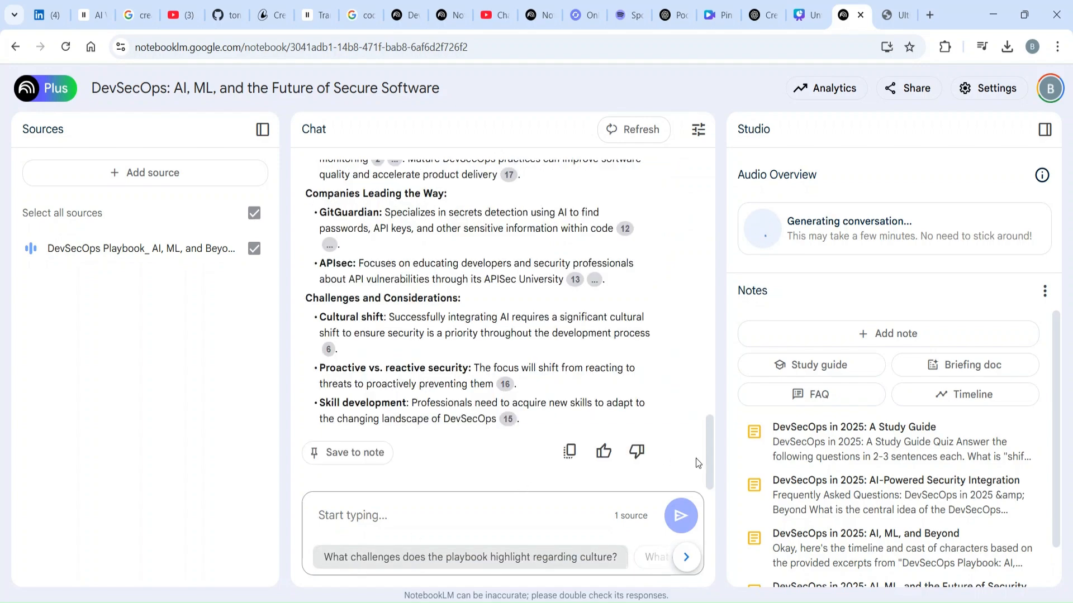
left_click_drag(710, 455, 714, 298)
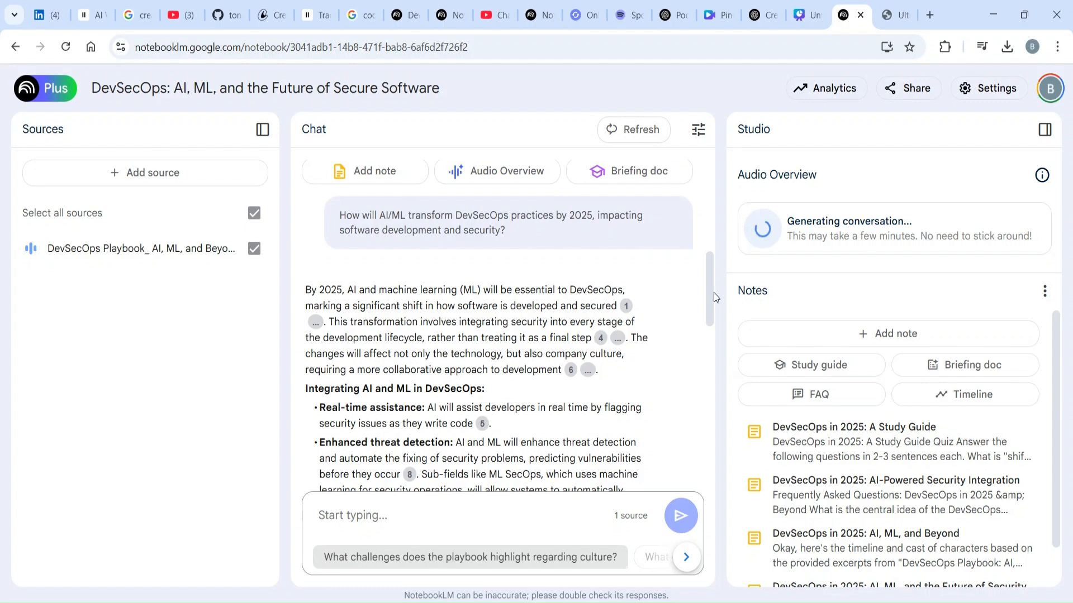
left_click_drag(714, 297, 713, 300)
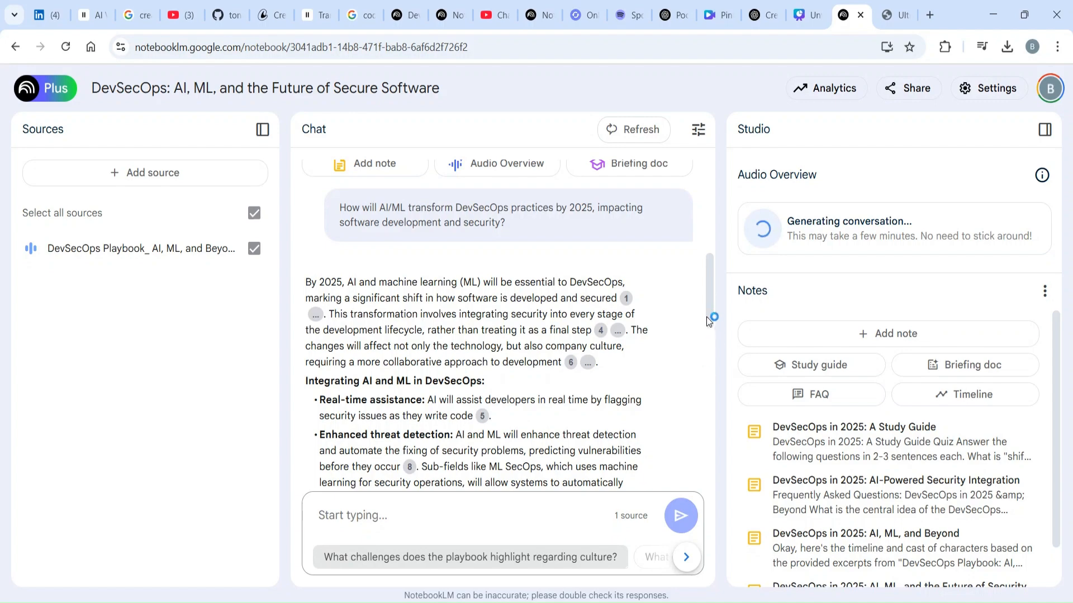
left_click_drag(706, 308, 706, 368)
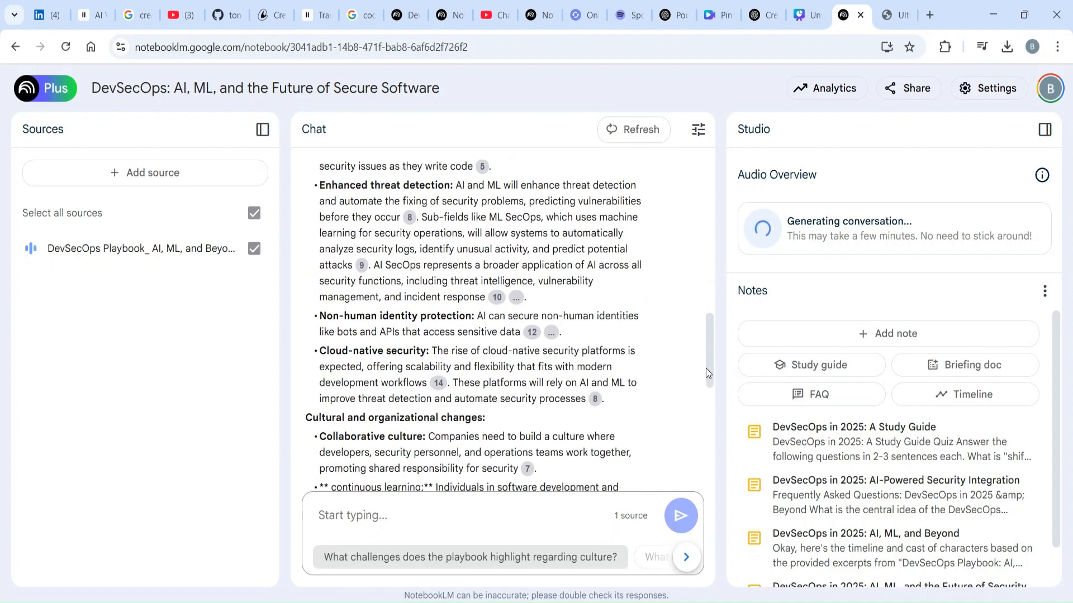
left_click_drag(706, 367, 690, 497)
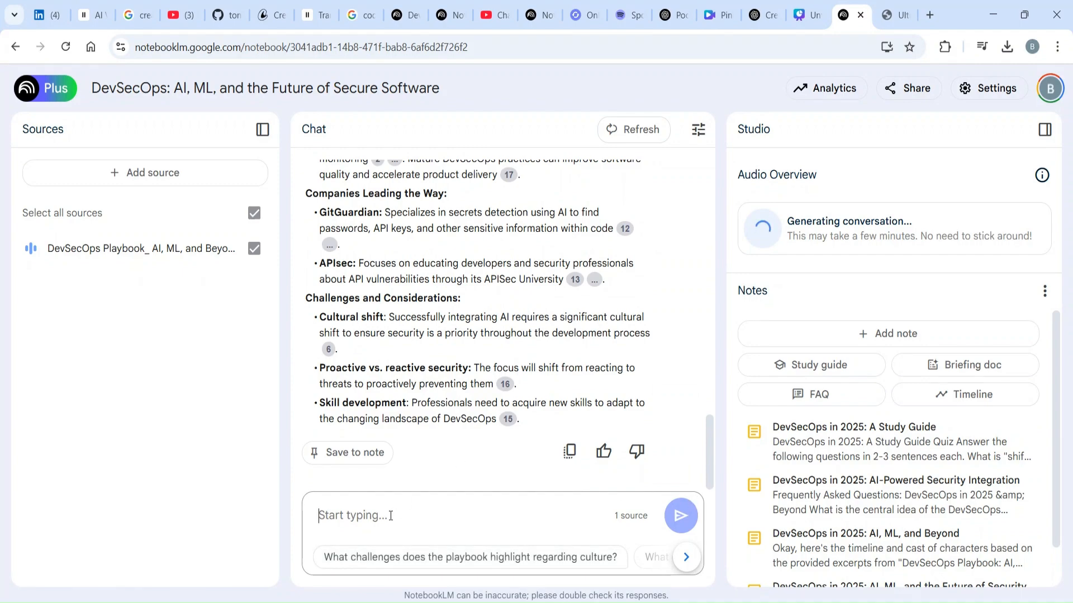
- Ask the notebook chat "what is shiftleft approach"
type("what is sh")
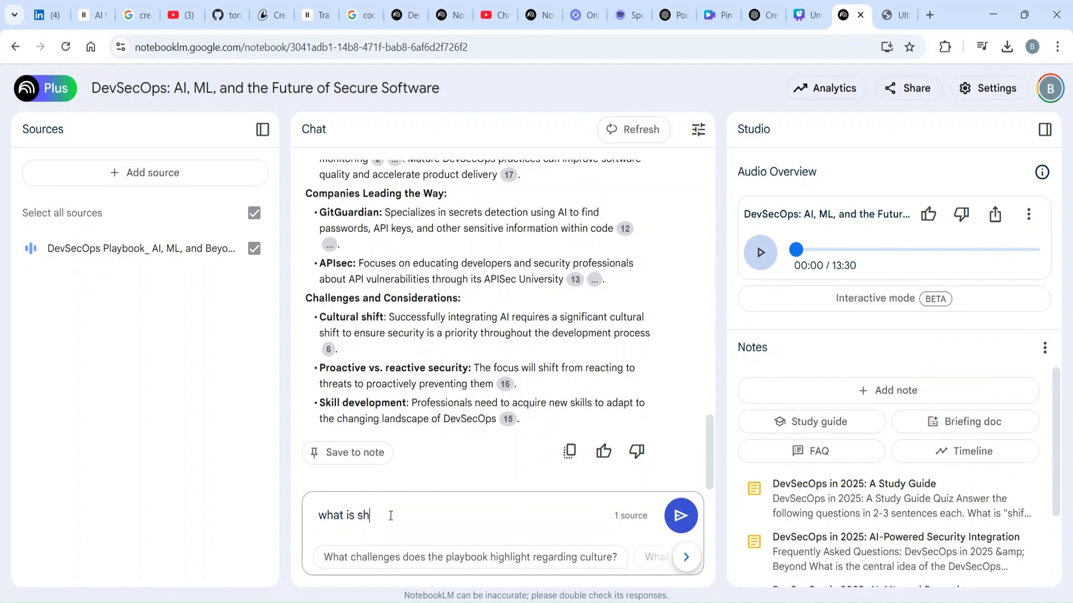
type("iftleft approrach")
double_click(428, 515)
type("approach")
left_click(679, 517)
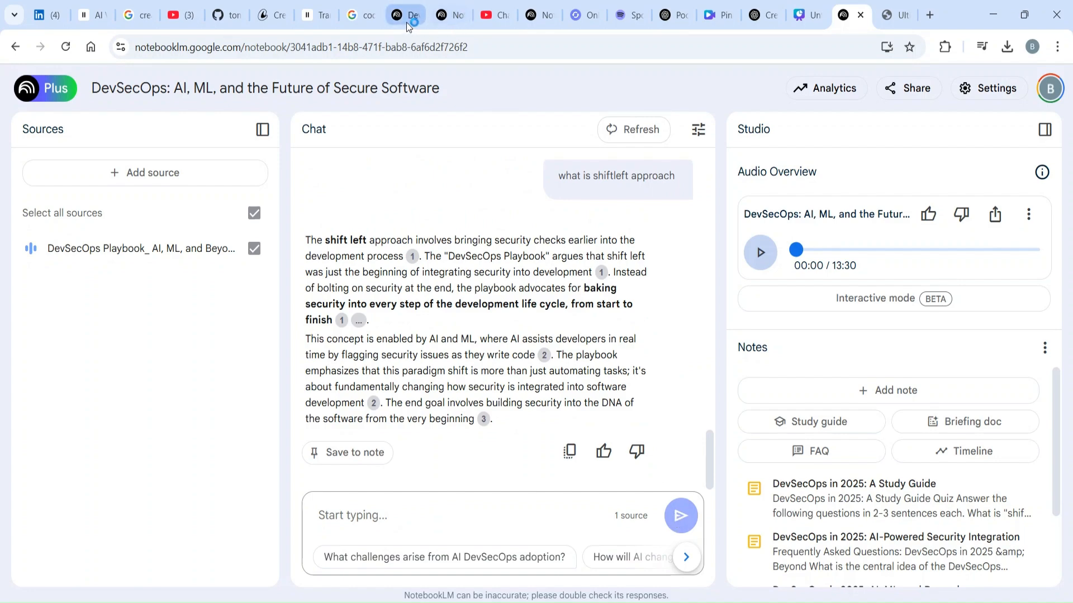
- Return to the Spotify episode details, select the stray interface text after the description's summary, and review the remaining episode settings
left_click(624, 14)
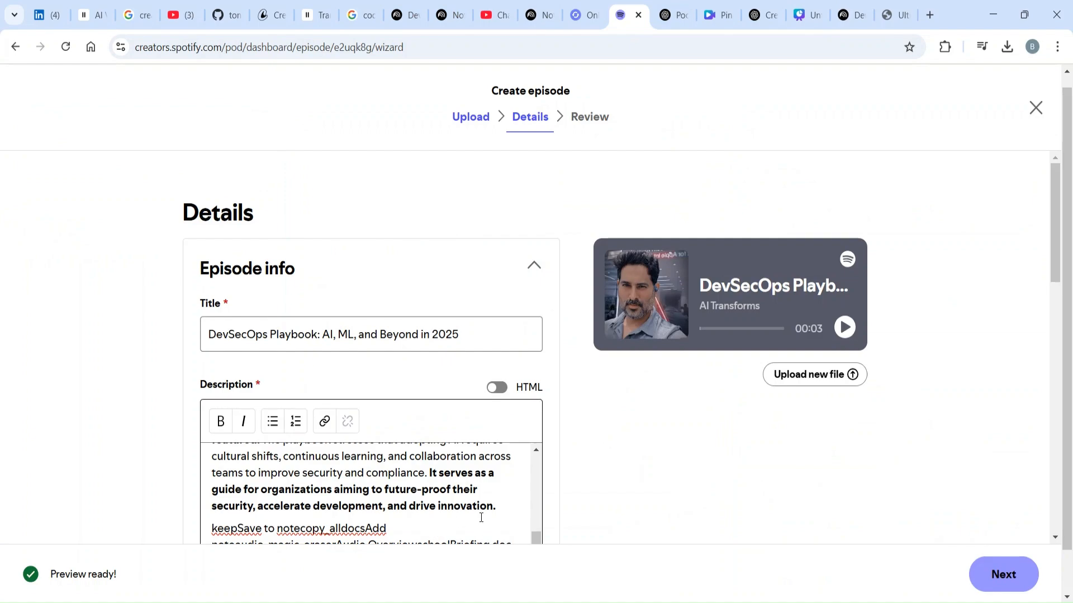
left_click(507, 505)
left_click_drag(507, 505, 528, 550)
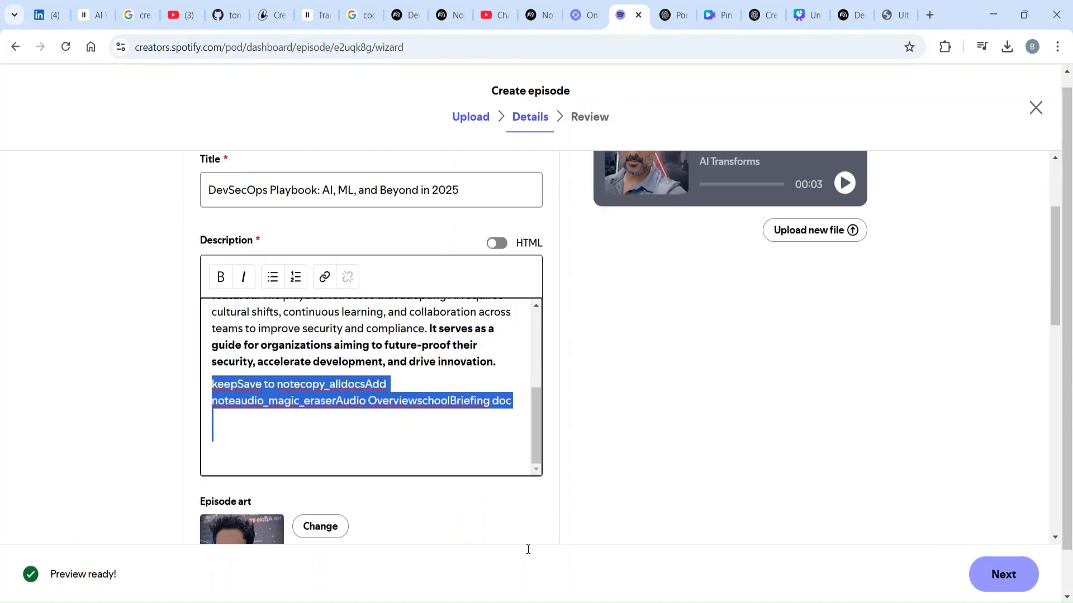
scroll(472, 371, "down", 10)
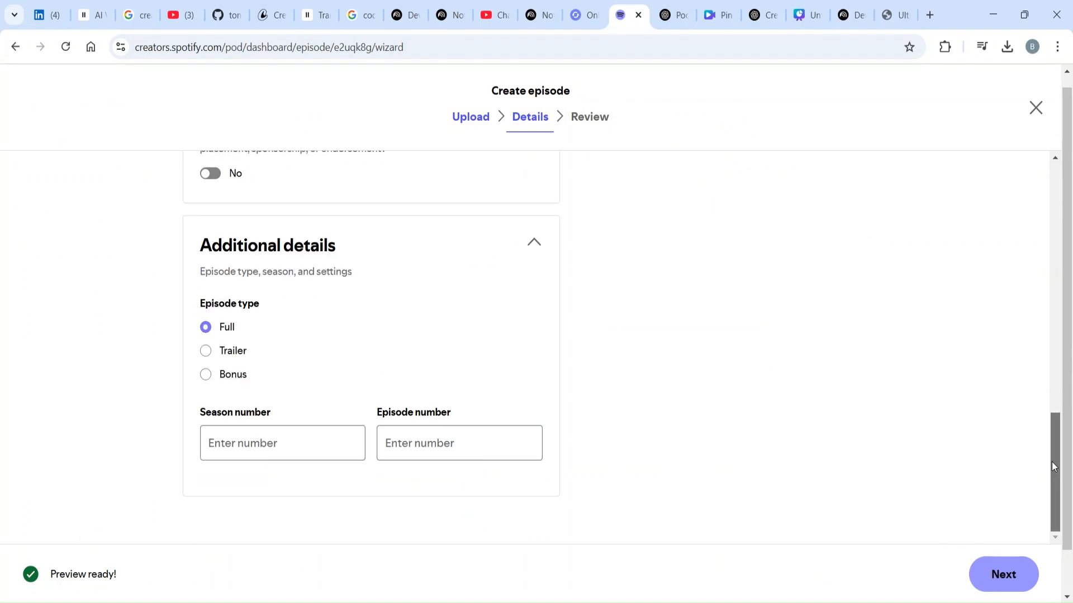
left_click_drag(1054, 467, 1052, 296)
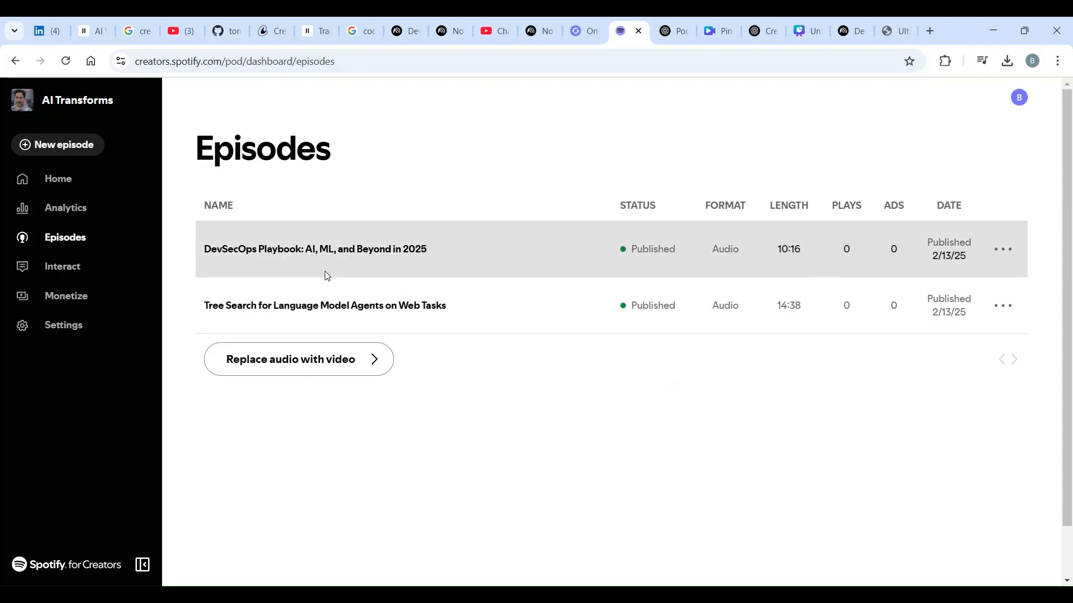
- Open the published DevSecOps Playbook: AI, ML, and Beyond in 2025 episode, copy its first default share link and close the sharing dialog
left_click(313, 253)
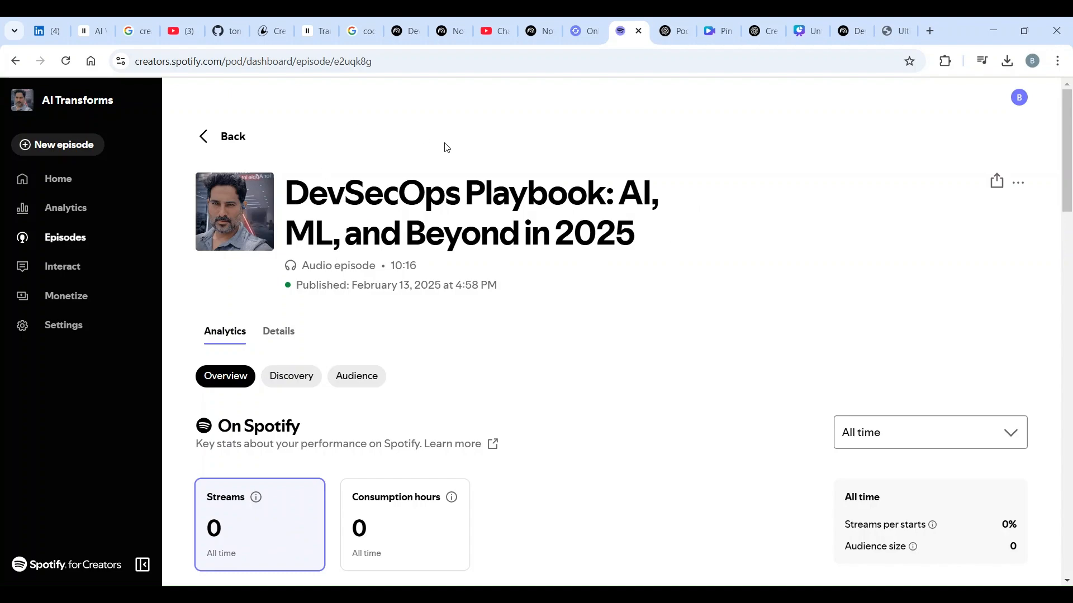
left_click(998, 180)
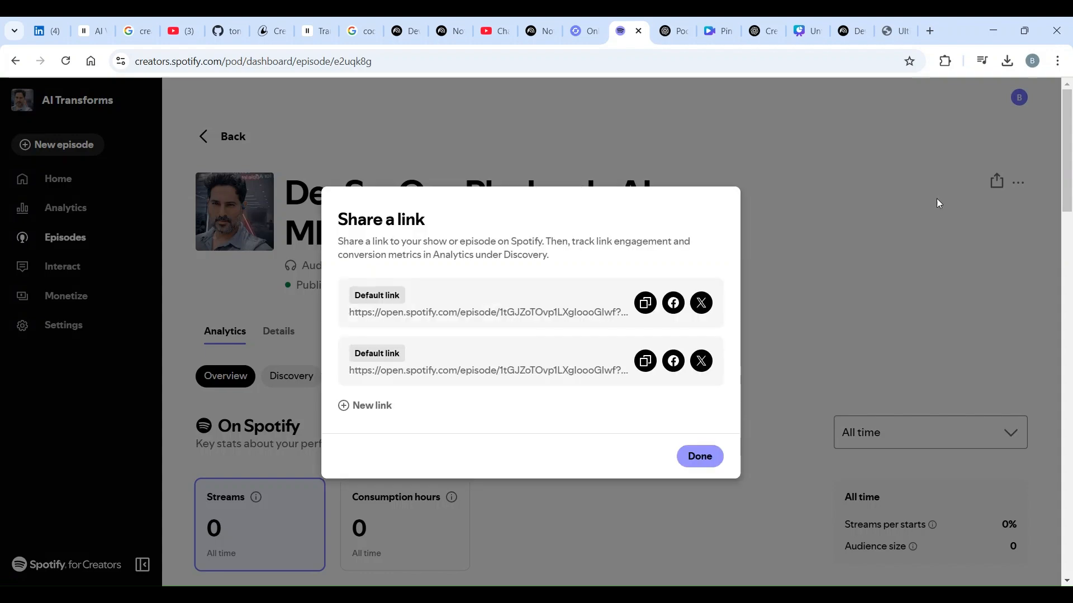
left_click(645, 310)
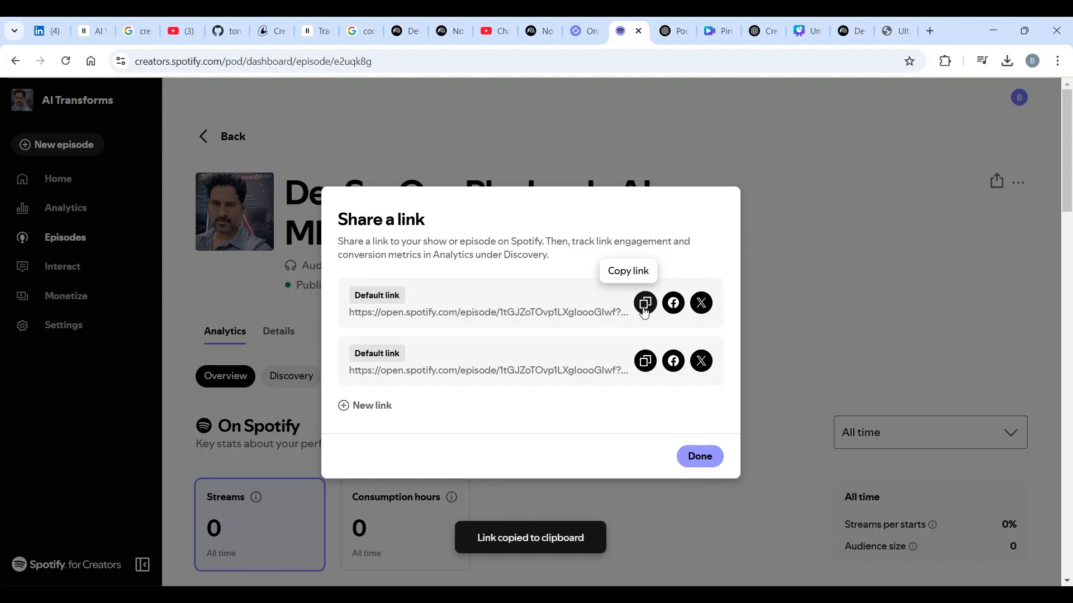
left_click(700, 457)
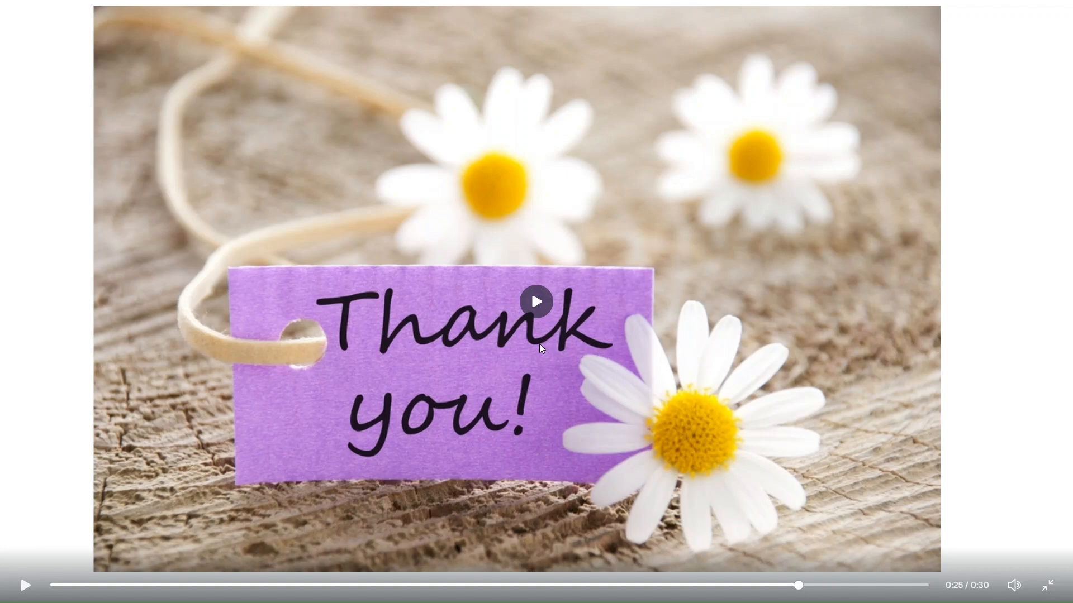
left_click(435, 348)
left_click(435, 347)
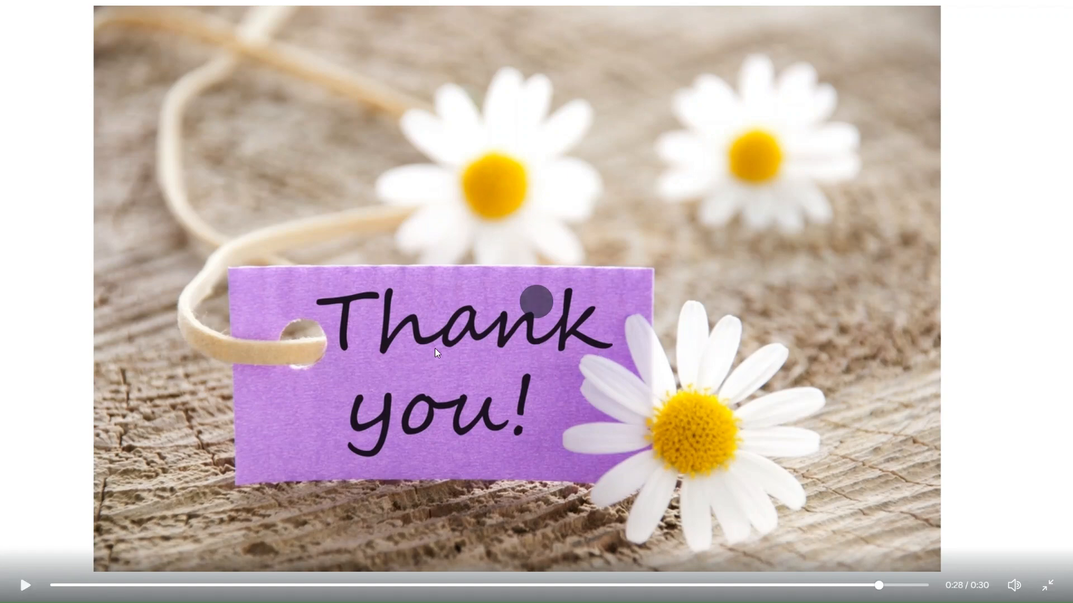